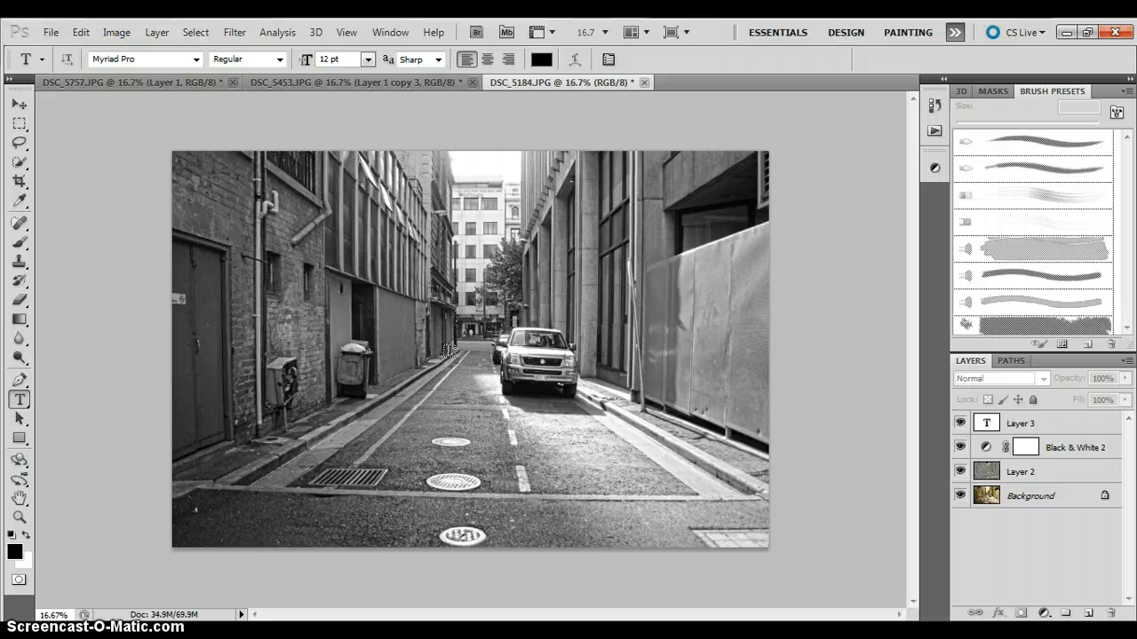
# Switch to Windows Photo Viewer and compare the original colour DSC_5184 photo with the black-and-white edit beneath it.
pyautogui.click(418, 376)
pyautogui.click(380, 402)
pyautogui.click(436, 632)
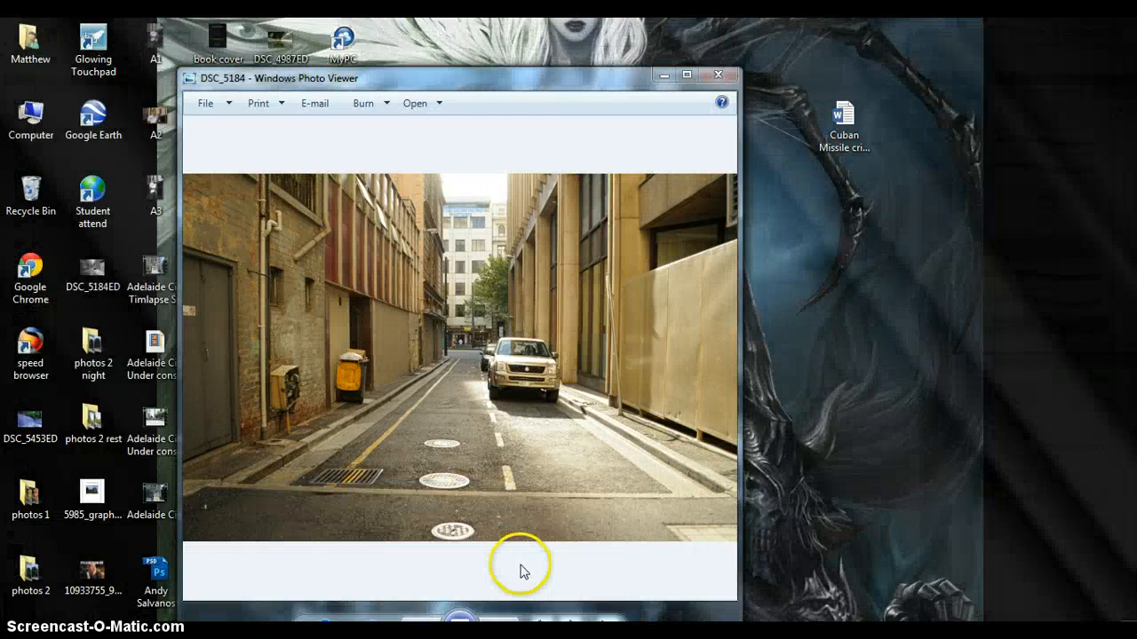
pyautogui.click(522, 568)
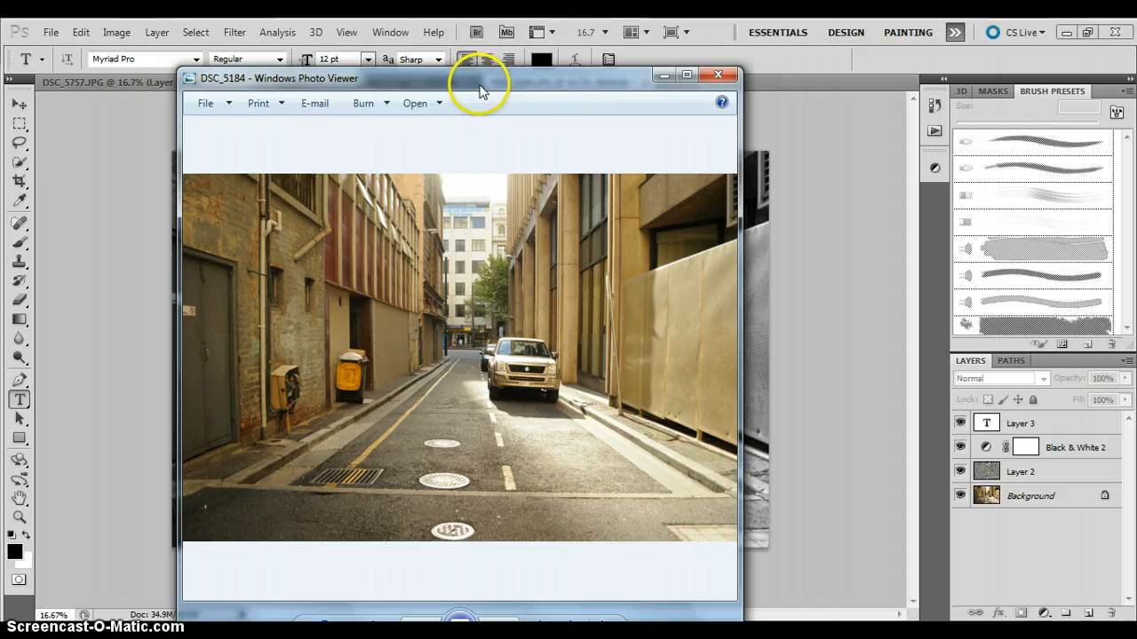
pyautogui.moveTo(480, 85)
pyautogui.mouseDown()
pyautogui.moveTo(921, 81)
pyautogui.moveTo(817, 30)
pyautogui.moveTo(718, 43)
pyautogui.moveTo(880, 56)
pyautogui.moveTo(957, 40)
pyautogui.moveTo(918, 20)
pyautogui.moveTo(923, 108)
pyautogui.moveTo(946, 56)
pyautogui.moveTo(929, 30)
pyautogui.moveTo(778, 64)
pyautogui.moveTo(907, 66)
pyautogui.moveTo(843, 58)
pyautogui.moveTo(897, 55)
pyautogui.mouseUp()
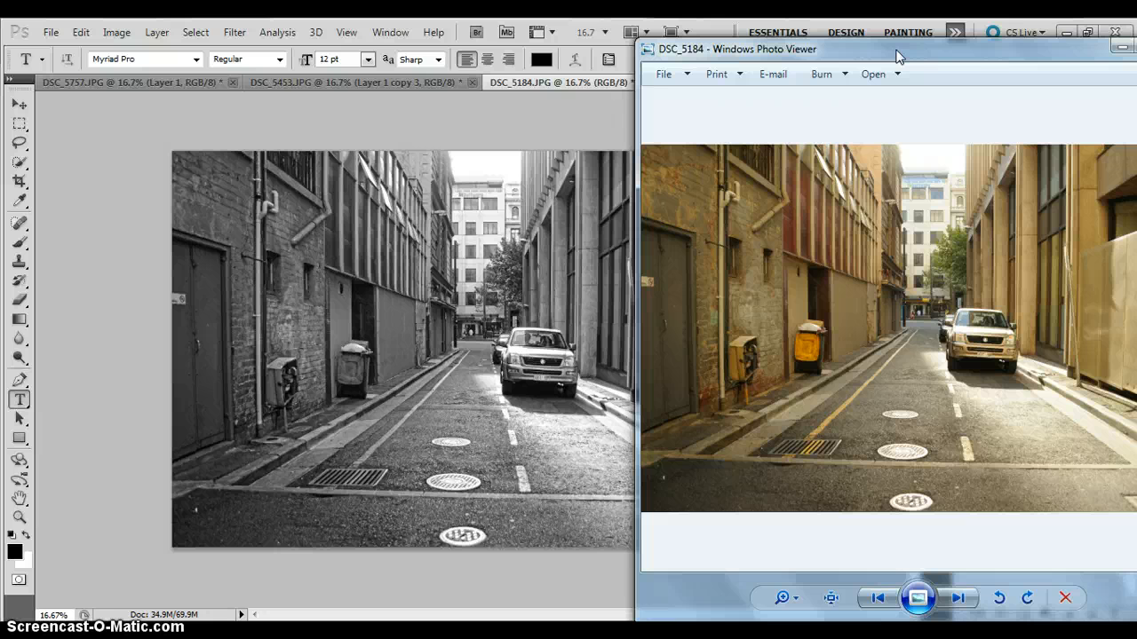
pyautogui.click(793, 179)
pyautogui.moveTo(928, 57); pyautogui.dragTo(689, 71)
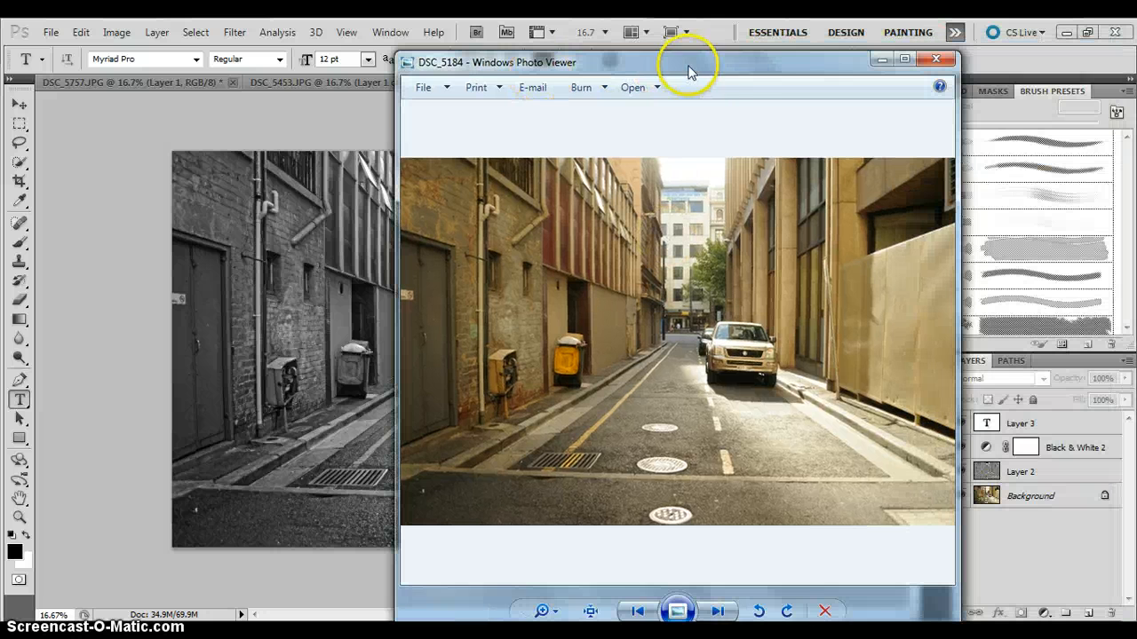
pyautogui.click(880, 61)
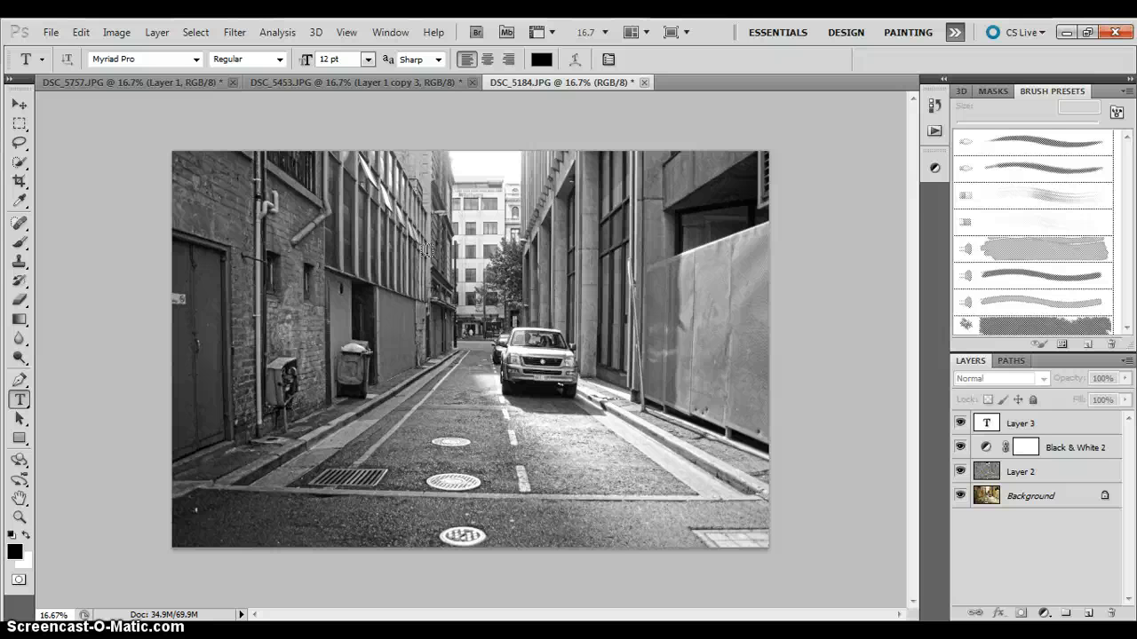
# Close the edited DSC_5184.JPG without saving and reopen DSC_5184.JPG from the 100D5000 folder.
pyautogui.click(643, 82)
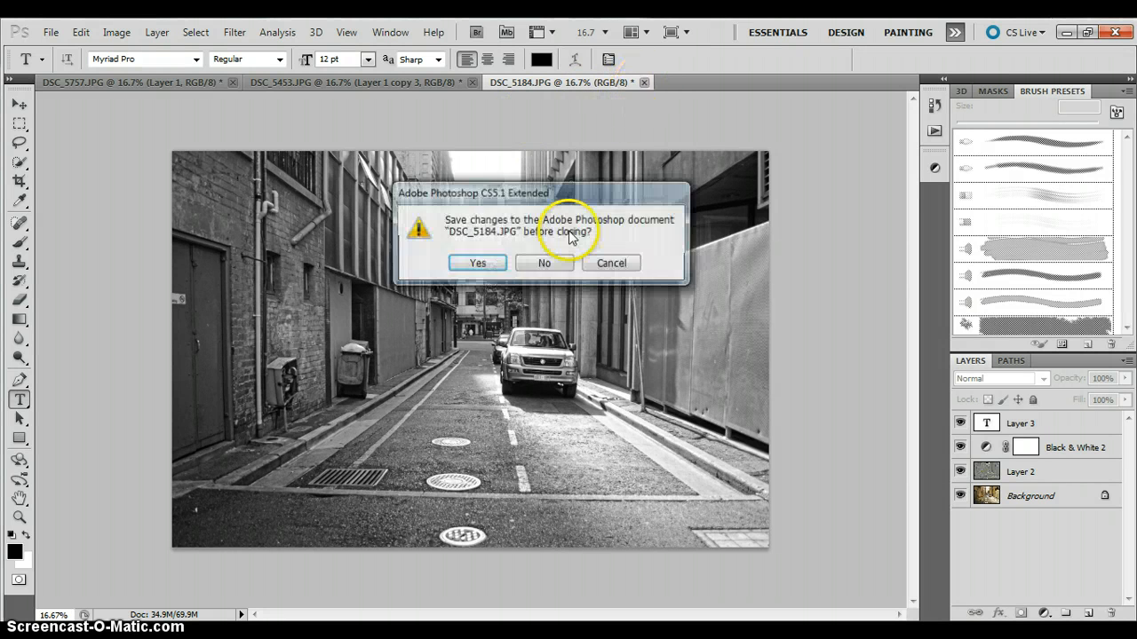
pyautogui.click(545, 262)
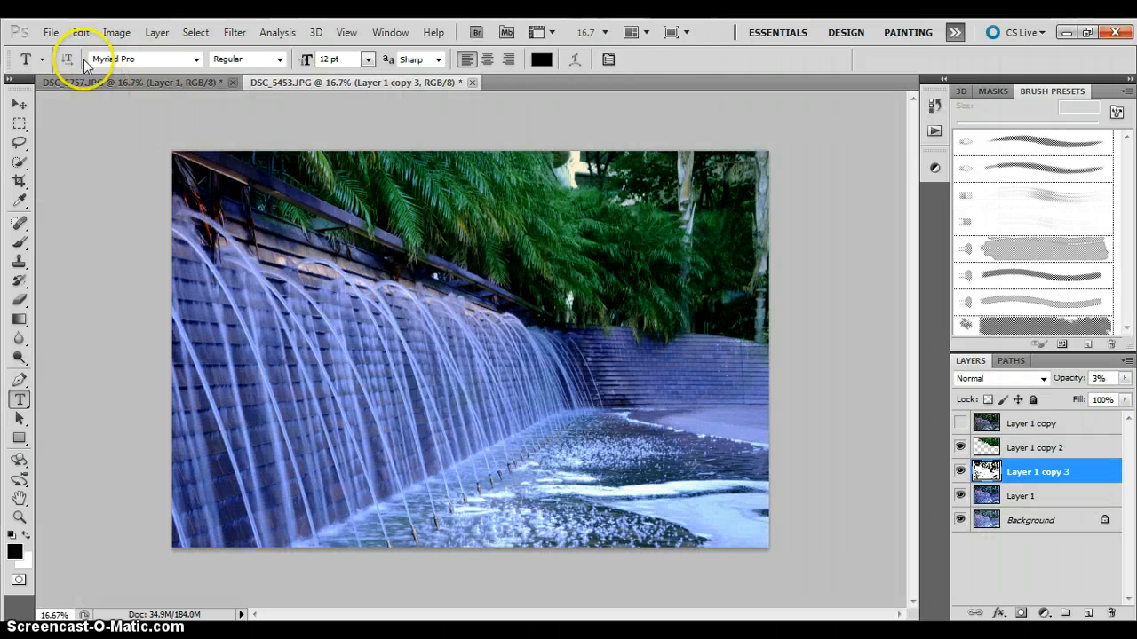
pyautogui.click(51, 32)
pyautogui.click(70, 64)
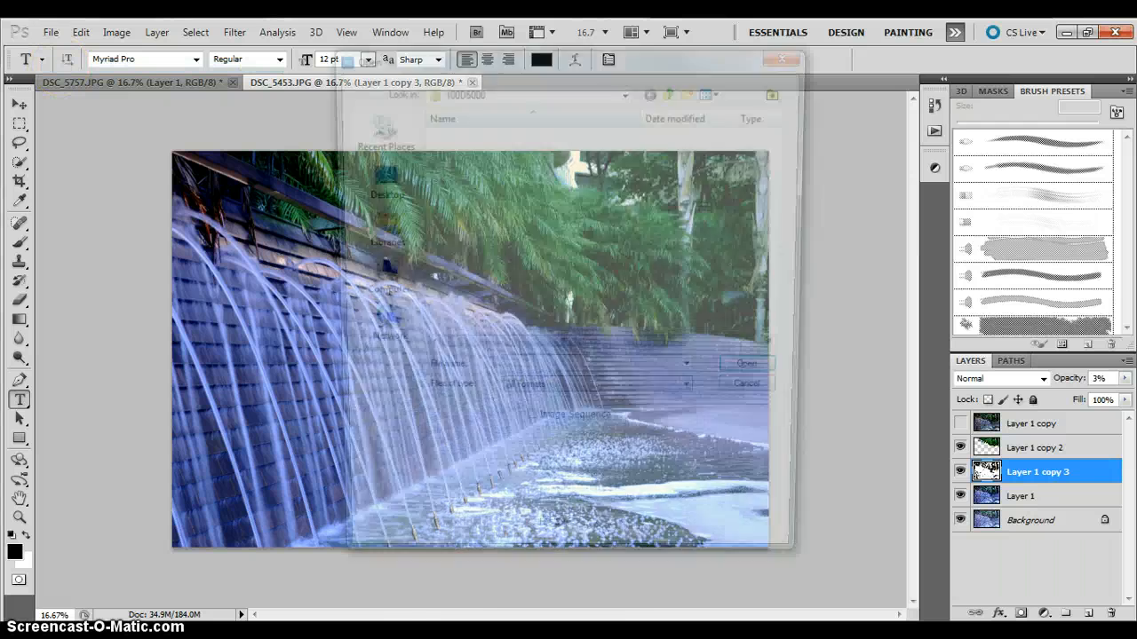
pyautogui.moveTo(436, 634)
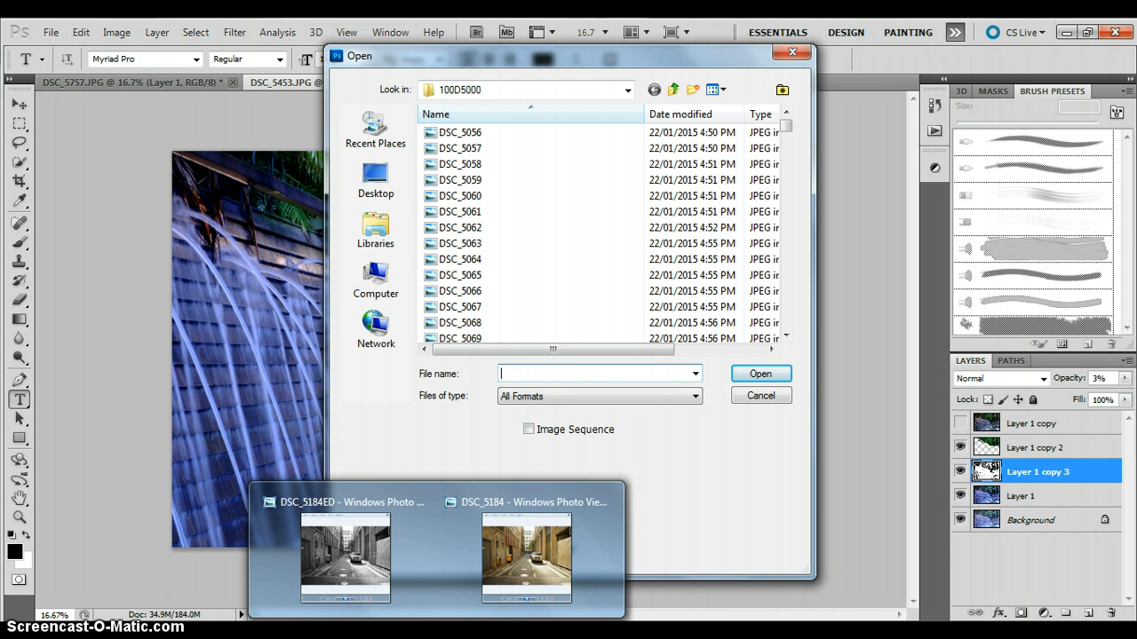
pyautogui.write('DSC')
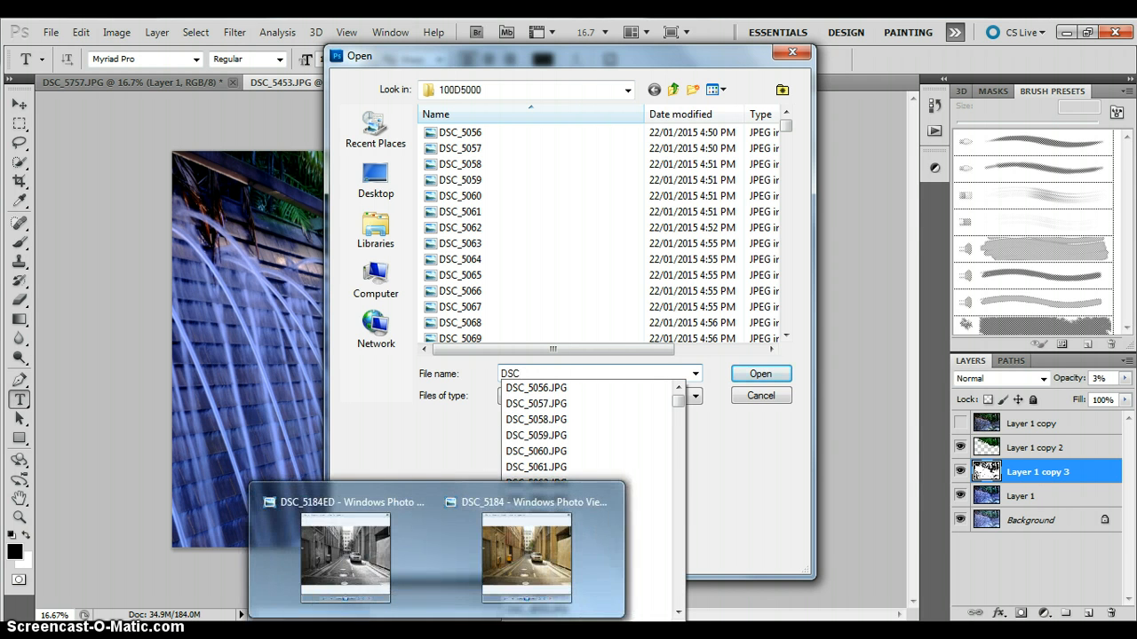
pyautogui.write('_51')
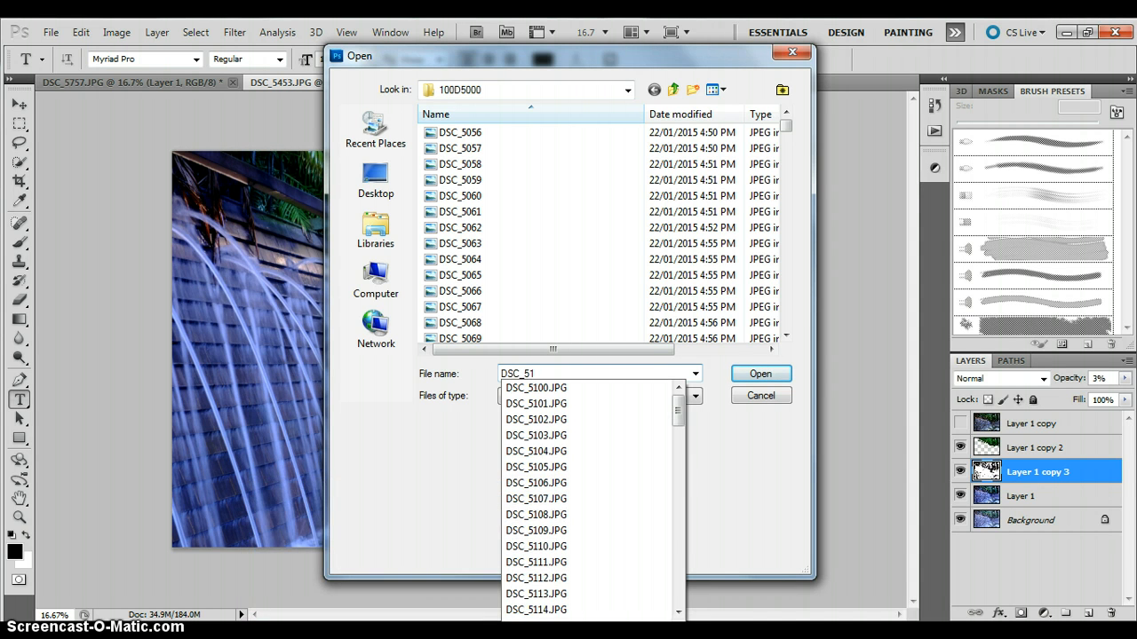
pyautogui.write('84')
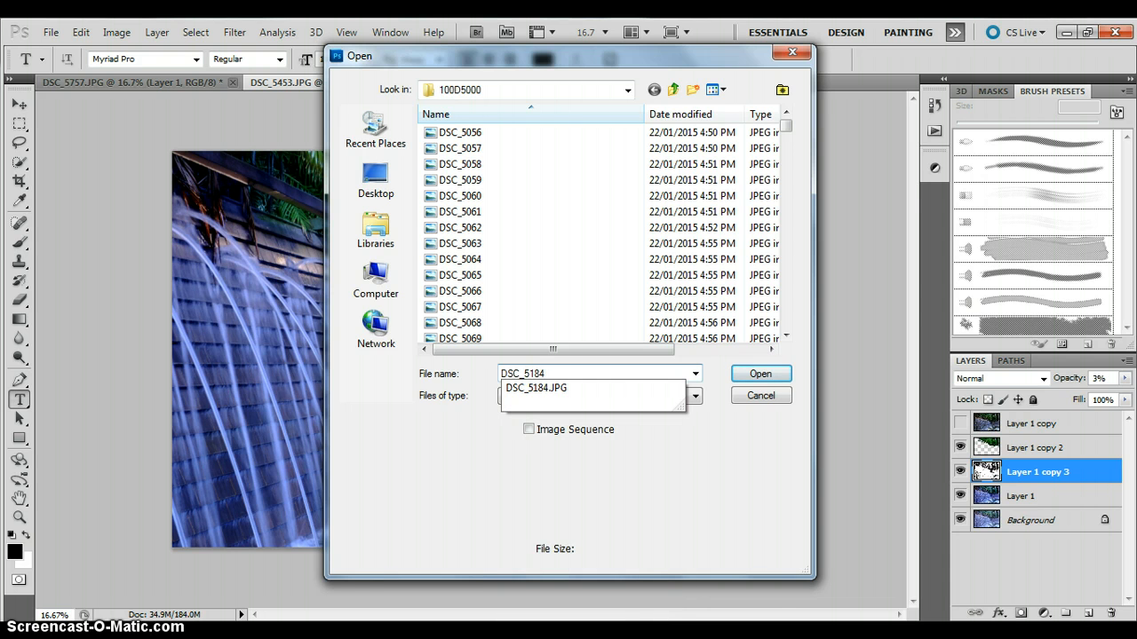
pyautogui.click(613, 388)
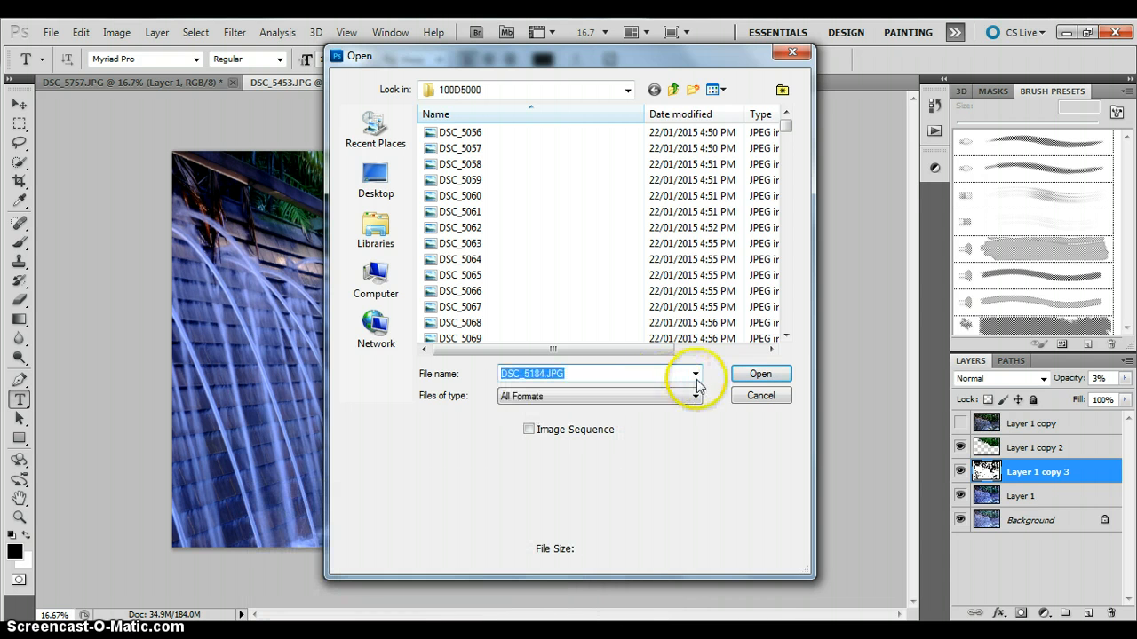
pyautogui.click(755, 374)
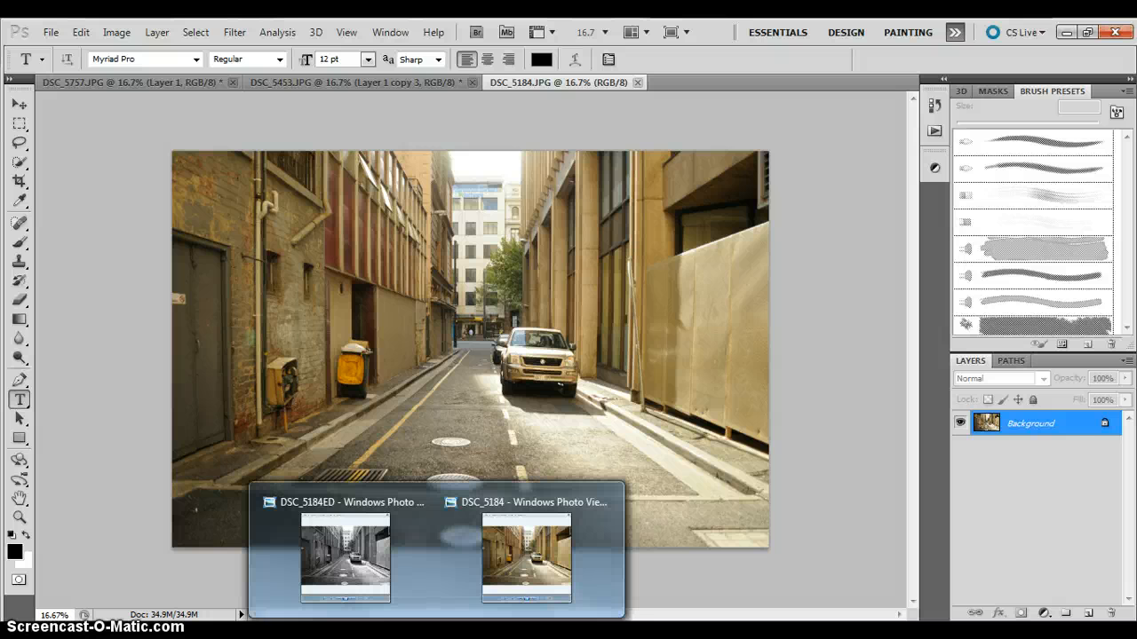
# Switch to Notepad and read the six written instructions for the detail enhance layer, then return to Photoshop.
pyautogui.click(487, 632)
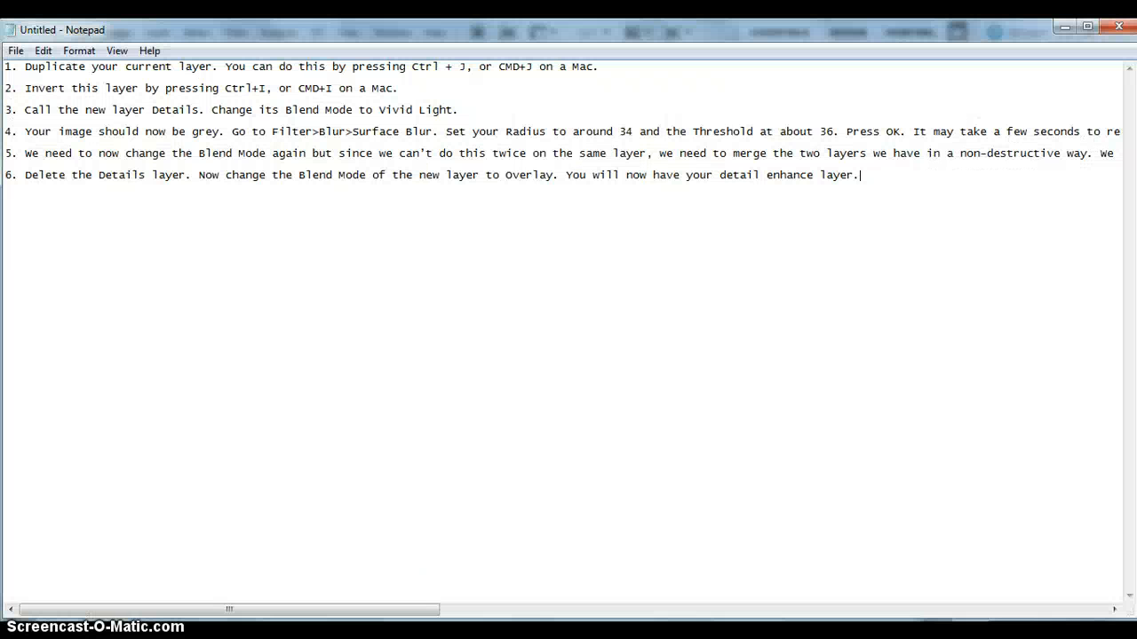
pyautogui.doubleClick(471, 294)
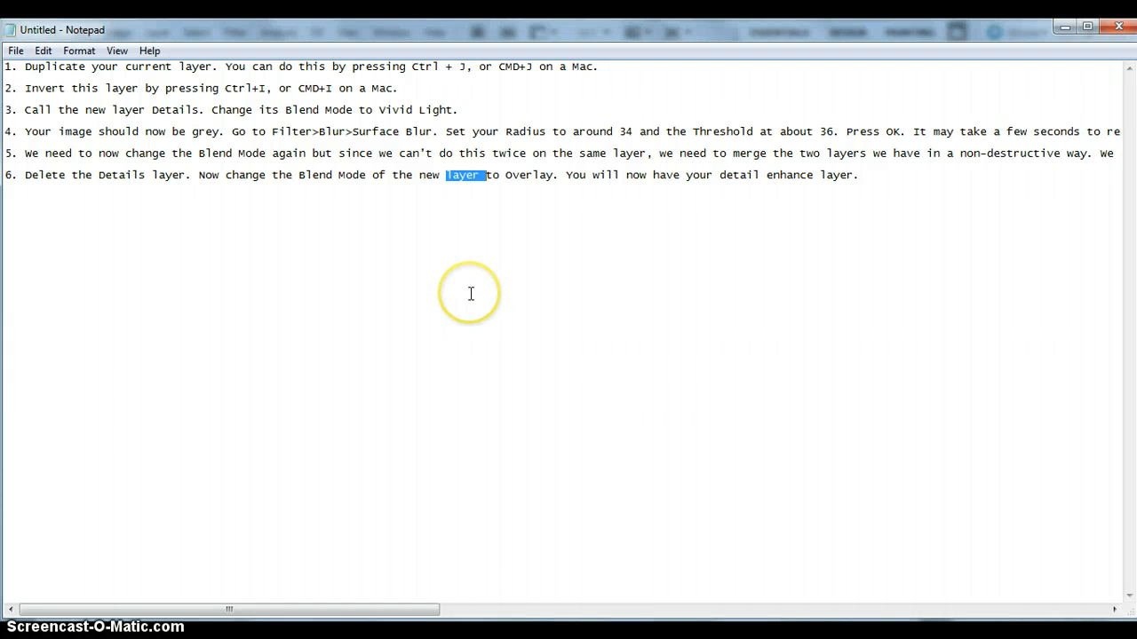
pyautogui.click(896, 175)
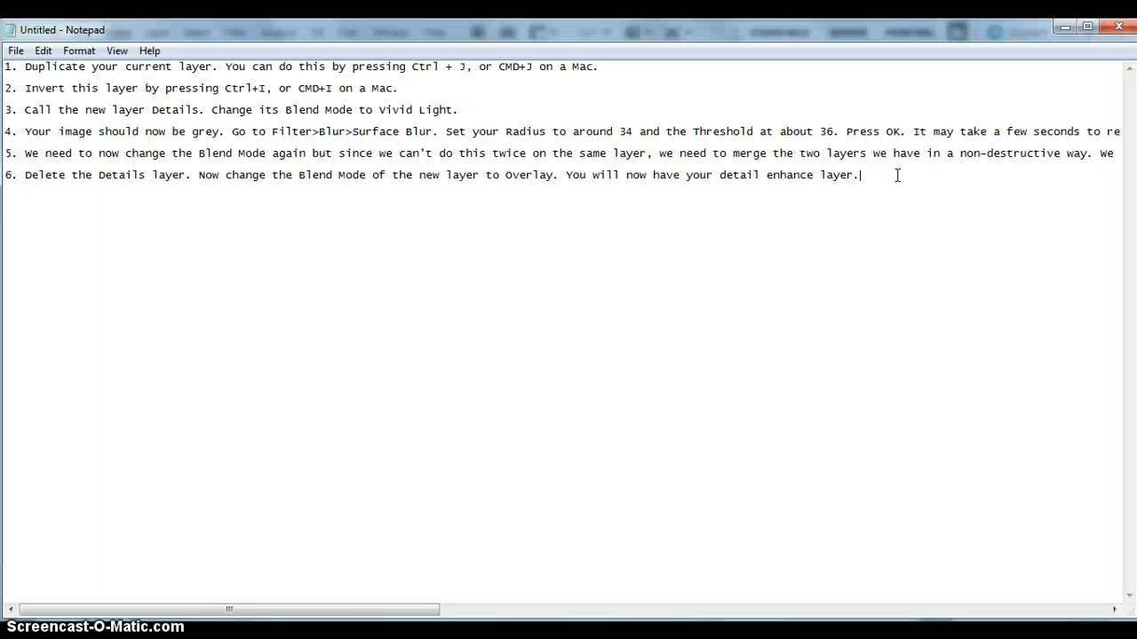
pyautogui.click(731, 185)
pyautogui.doubleClick(644, 203)
pyautogui.doubleClick(909, 198)
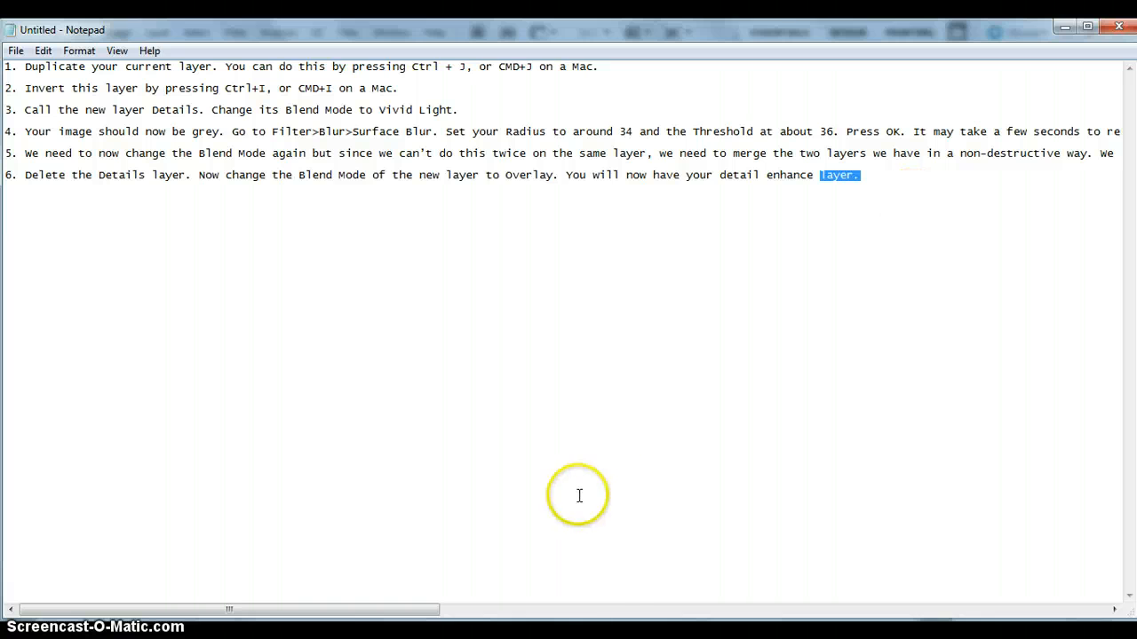
pyautogui.hotkey('alt', 'Tab')
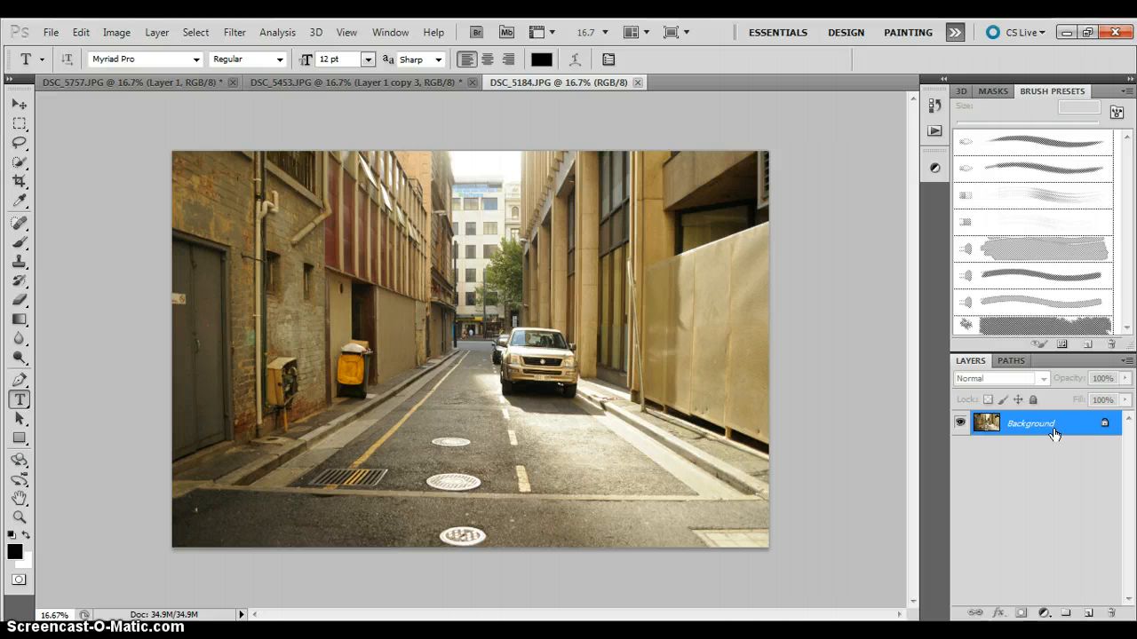
# Duplicate the Background layer of the alley photo and rename the copy Details.
pyautogui.hotkey('ctrl', 'j')
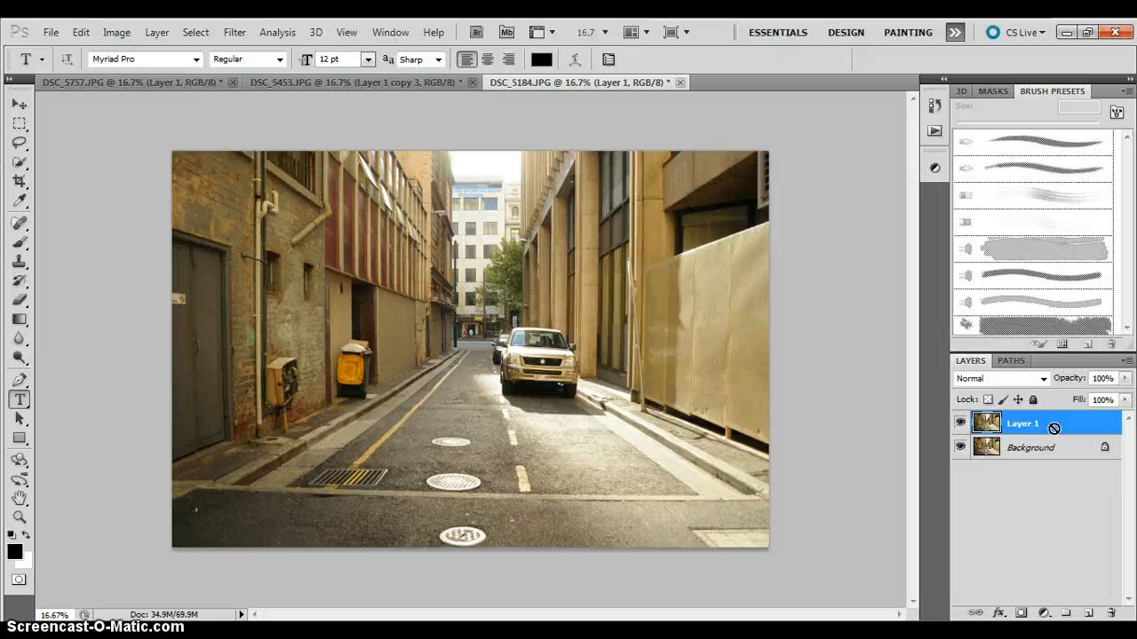
pyautogui.click(1037, 481)
pyautogui.click(1048, 432)
pyautogui.rightClick(1048, 435)
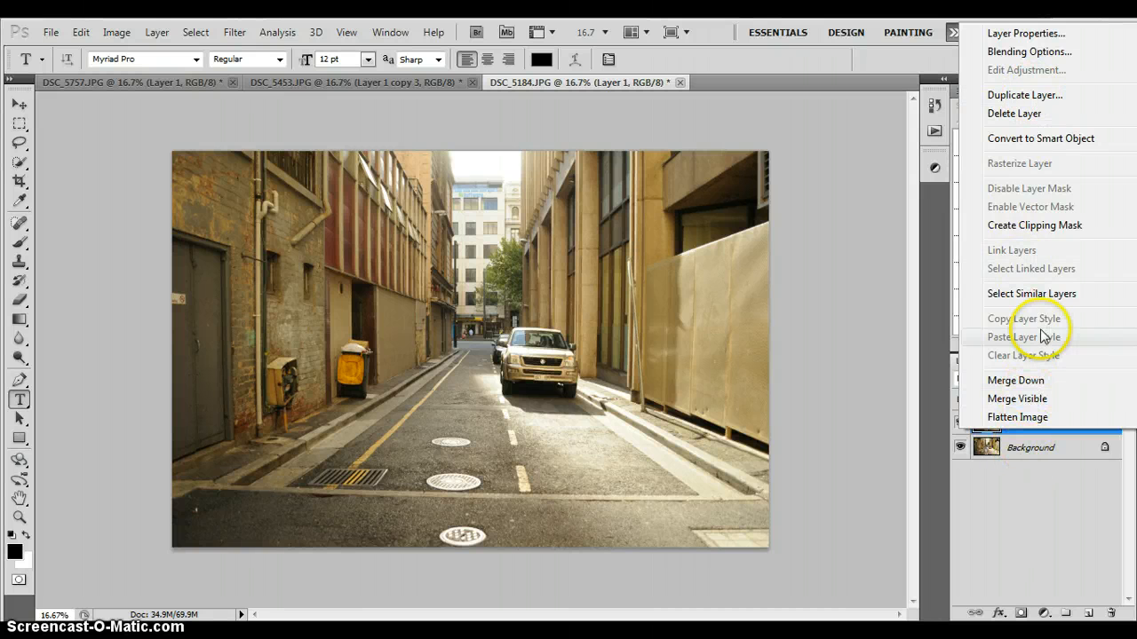
pyautogui.click(1022, 545)
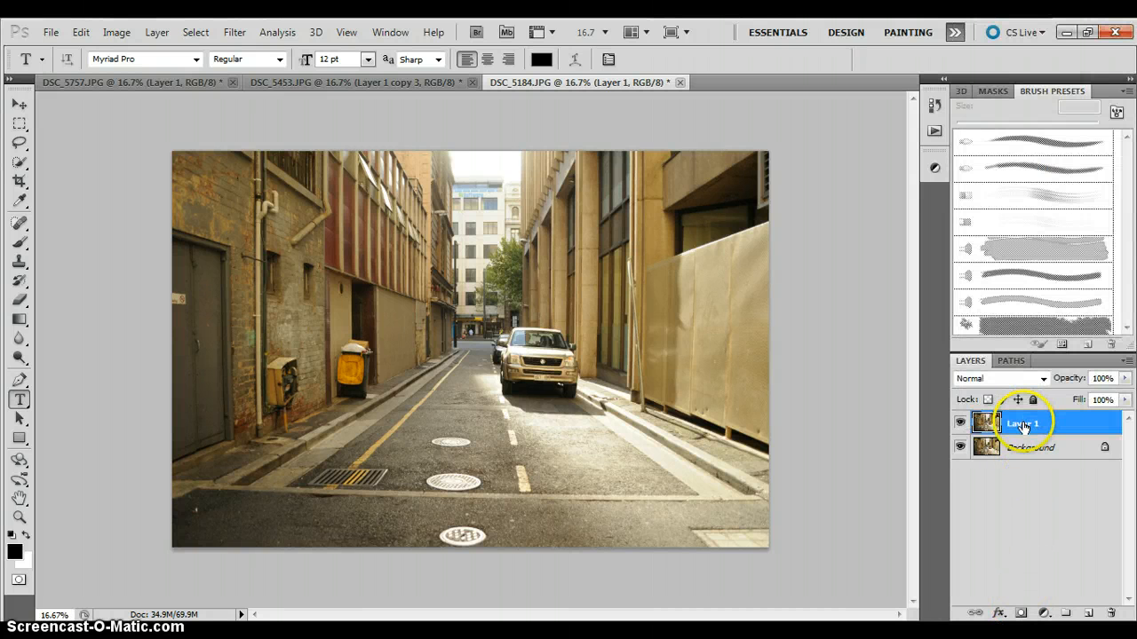
pyautogui.doubleClick(1025, 424)
pyautogui.press('BackSpace')
pyautogui.write('Details')
pyautogui.click(1027, 488)
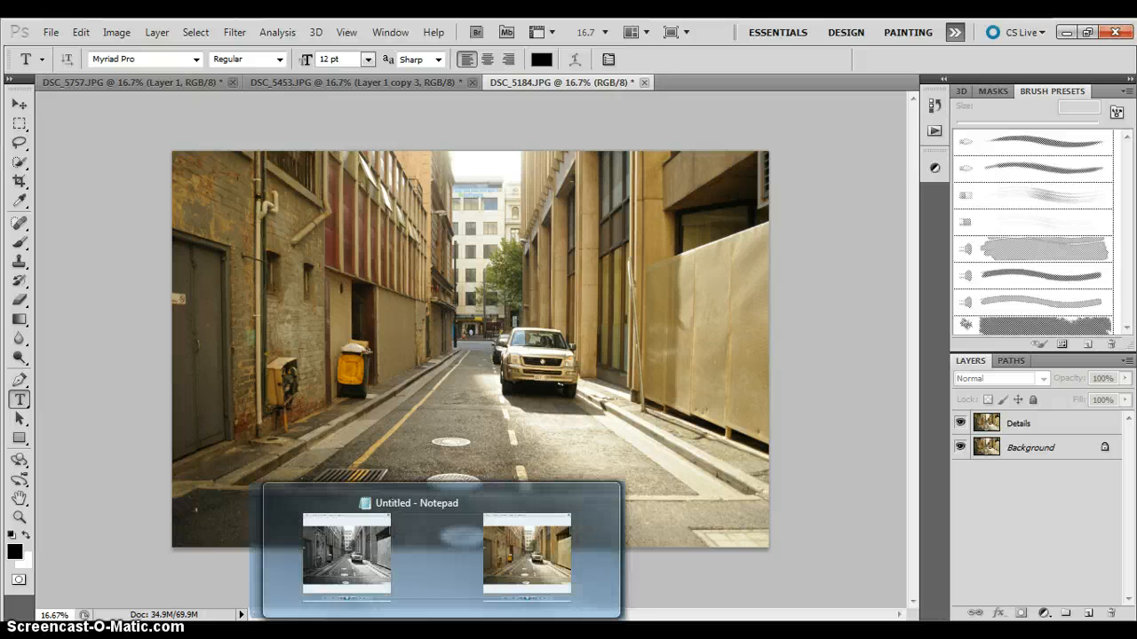
# Check the Notepad instructions for what follows duplicating the layer, and return to the photo in Photoshop.
pyautogui.moveTo(488, 634)
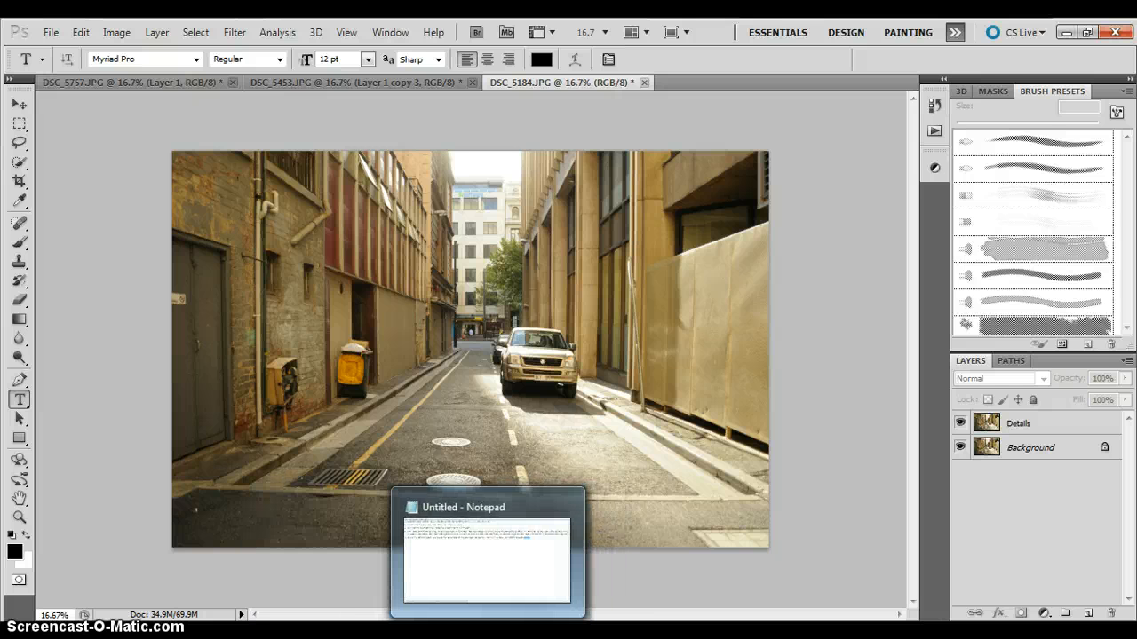
pyautogui.click(488, 634)
pyautogui.click(333, 461)
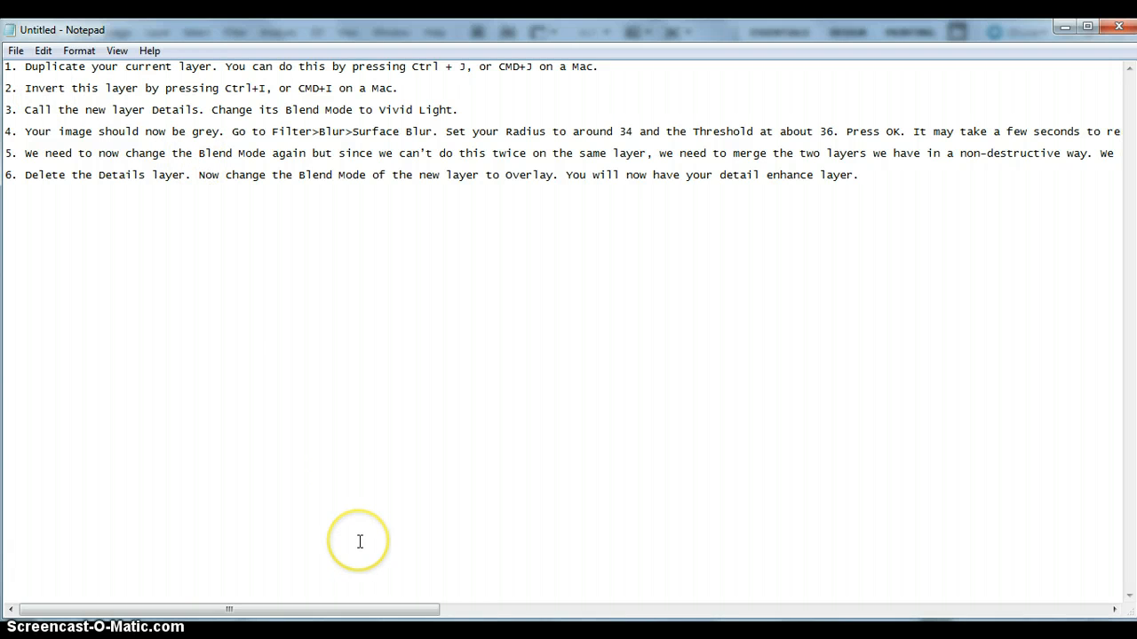
pyautogui.moveTo(384, 636)
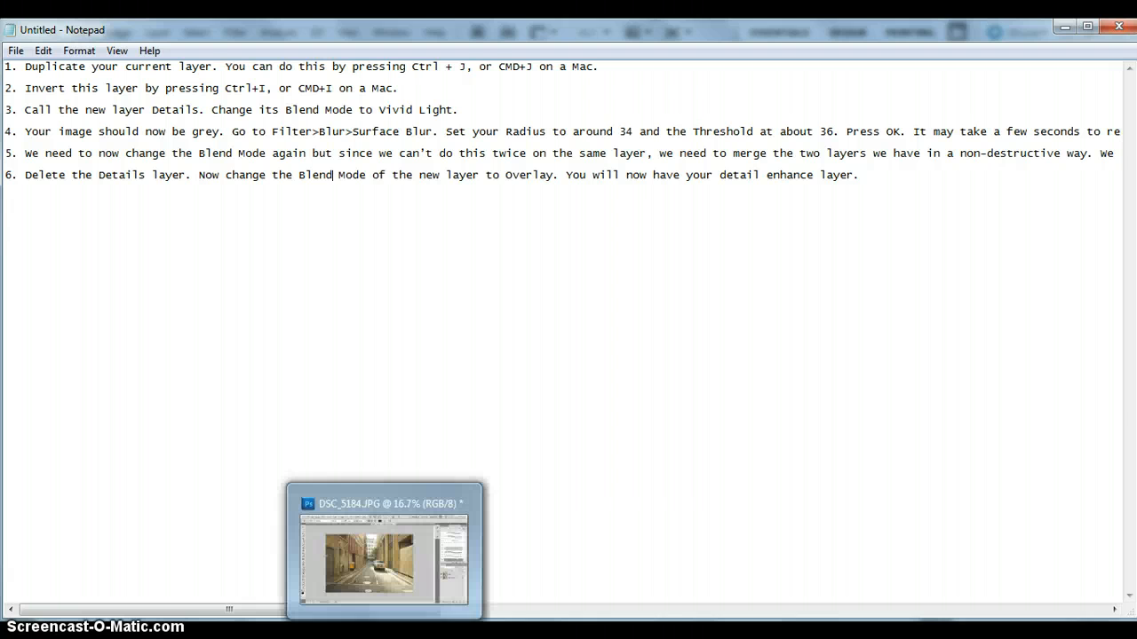
pyautogui.click(377, 566)
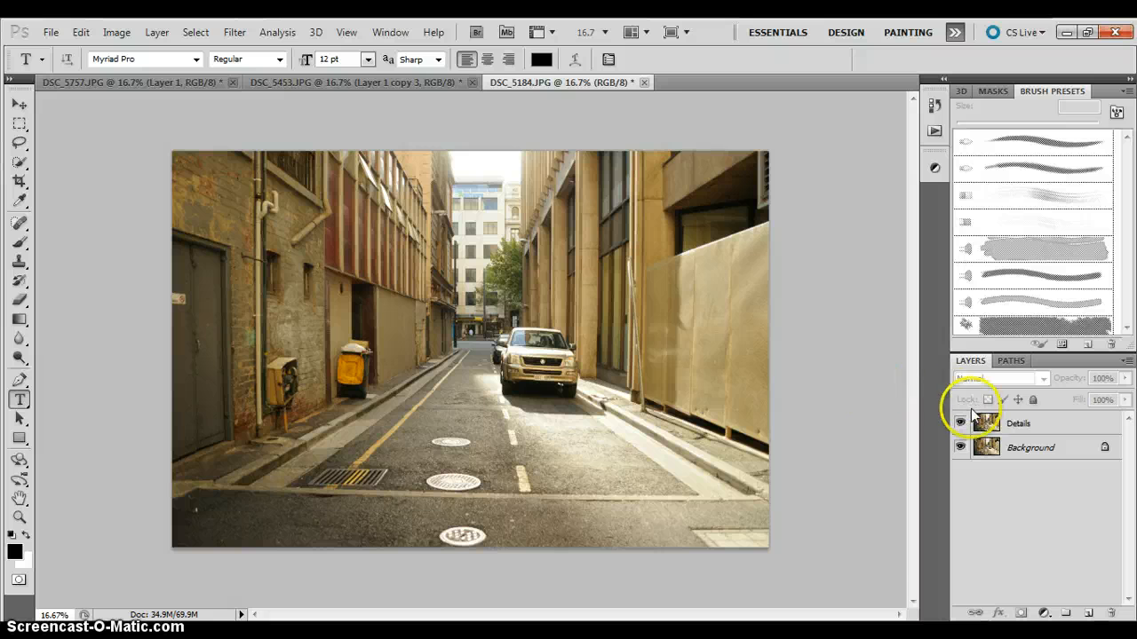
# Select the Details layer, switch to the Move tool and invert the layer's colours.
pyautogui.click(1002, 422)
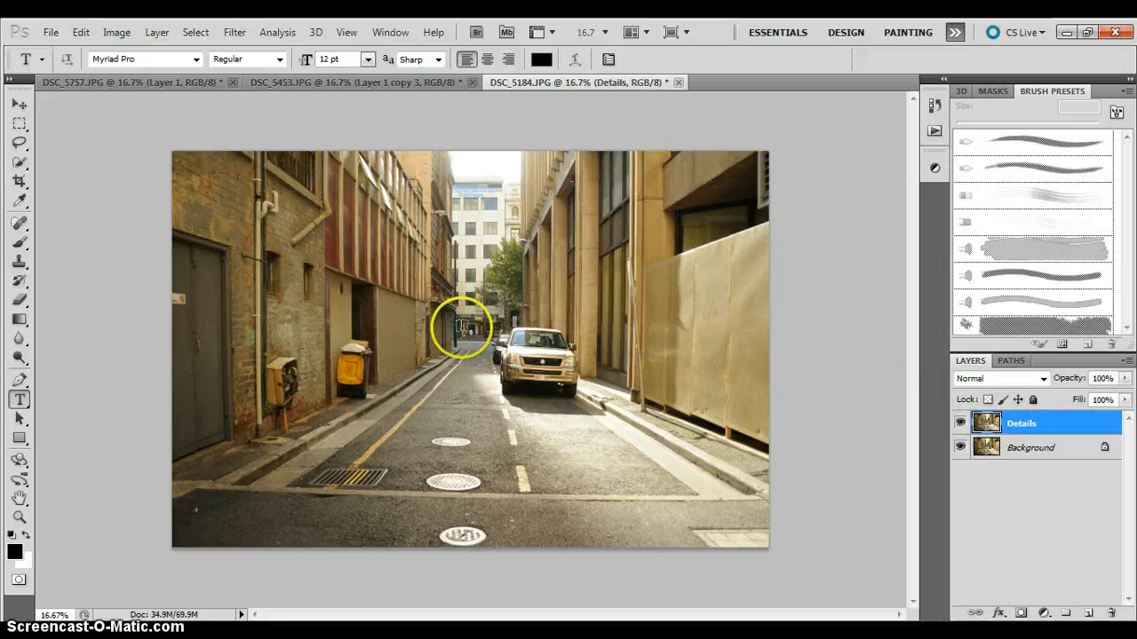
pyautogui.click(18, 106)
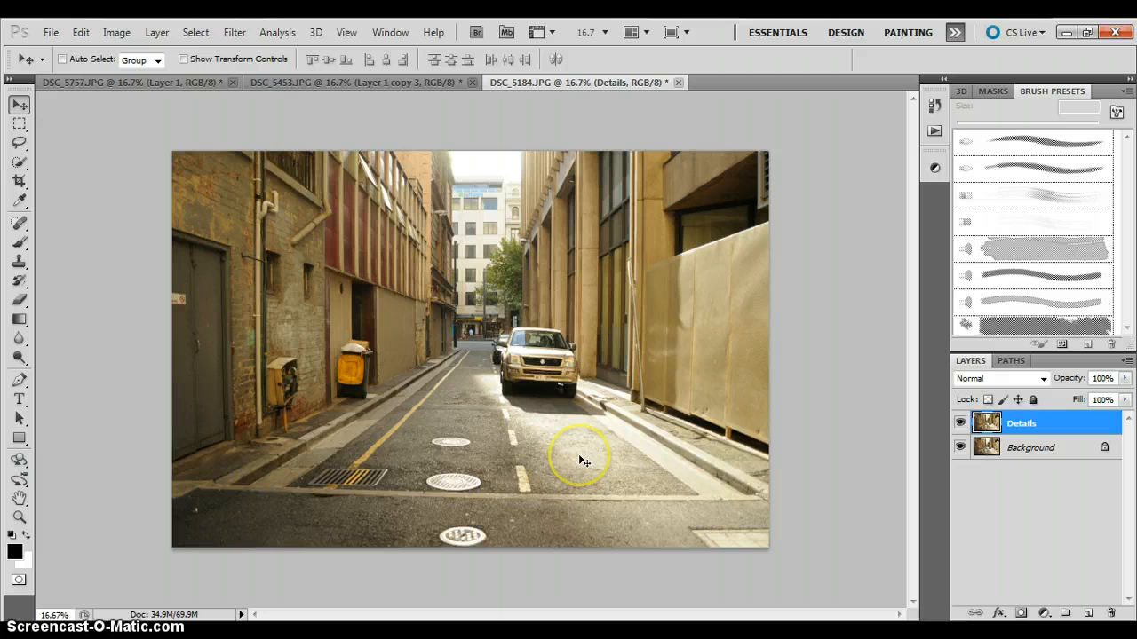
pyautogui.hotkey('ctrl', 'i')
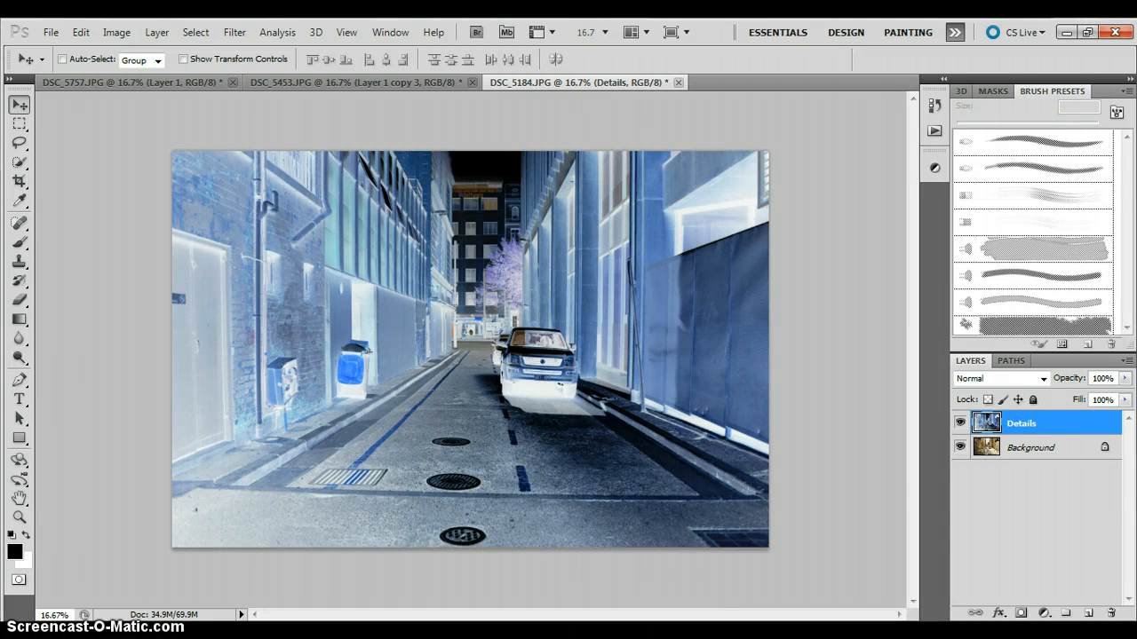
# Check the Notepad instructions again and set the Details layer's blend mode to Vivid Light.
pyautogui.moveTo(436, 636)
pyautogui.click(488, 634)
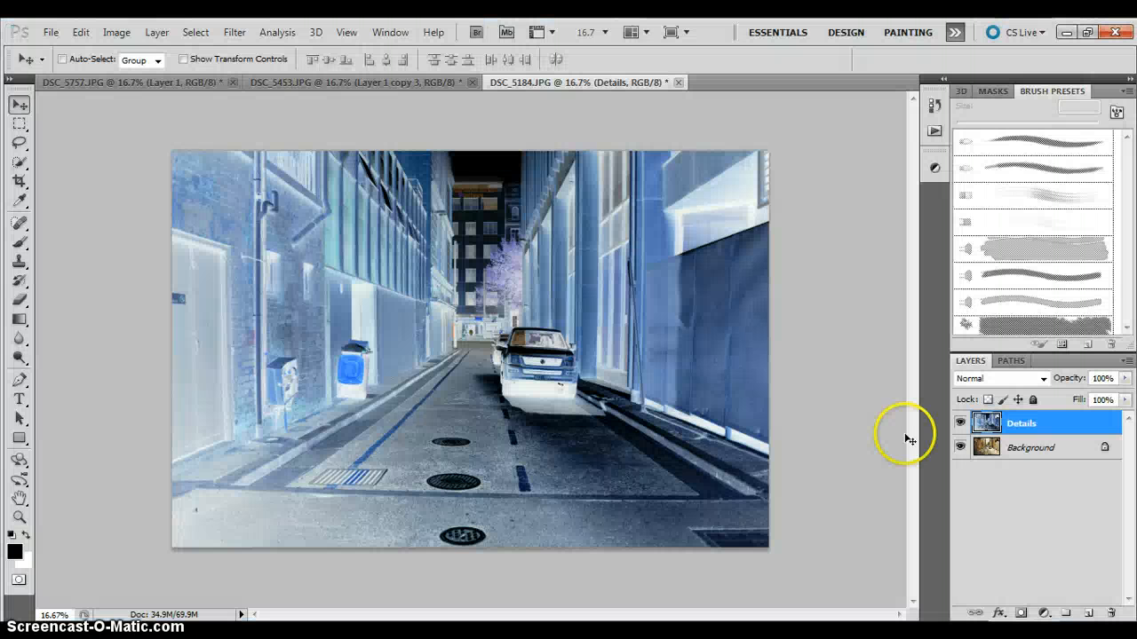
pyautogui.click(1028, 380)
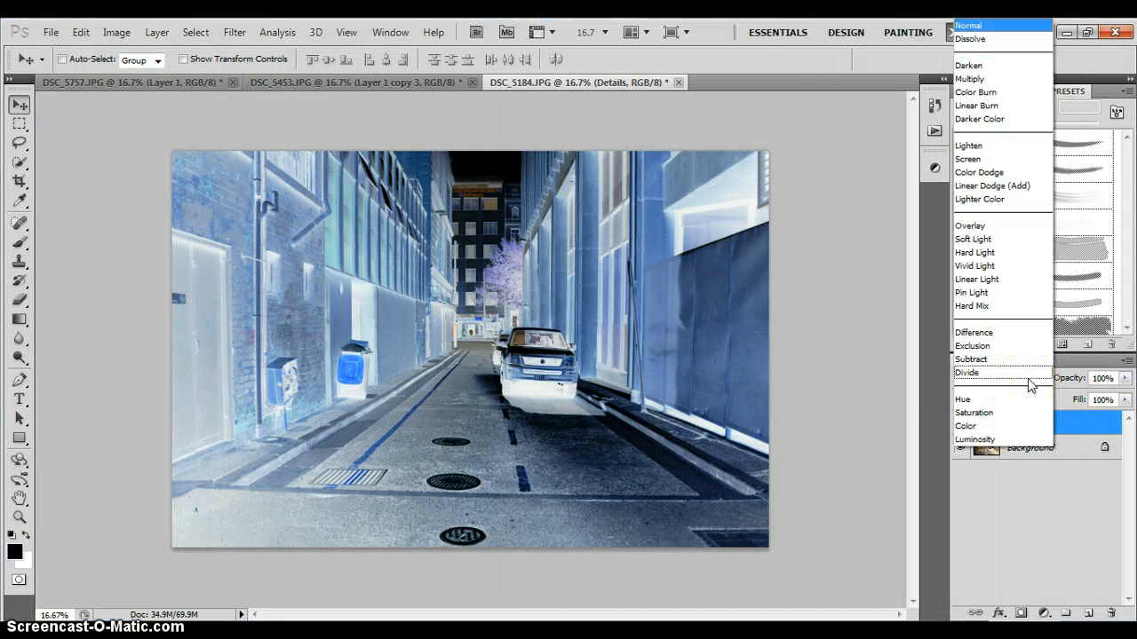
pyautogui.click(976, 266)
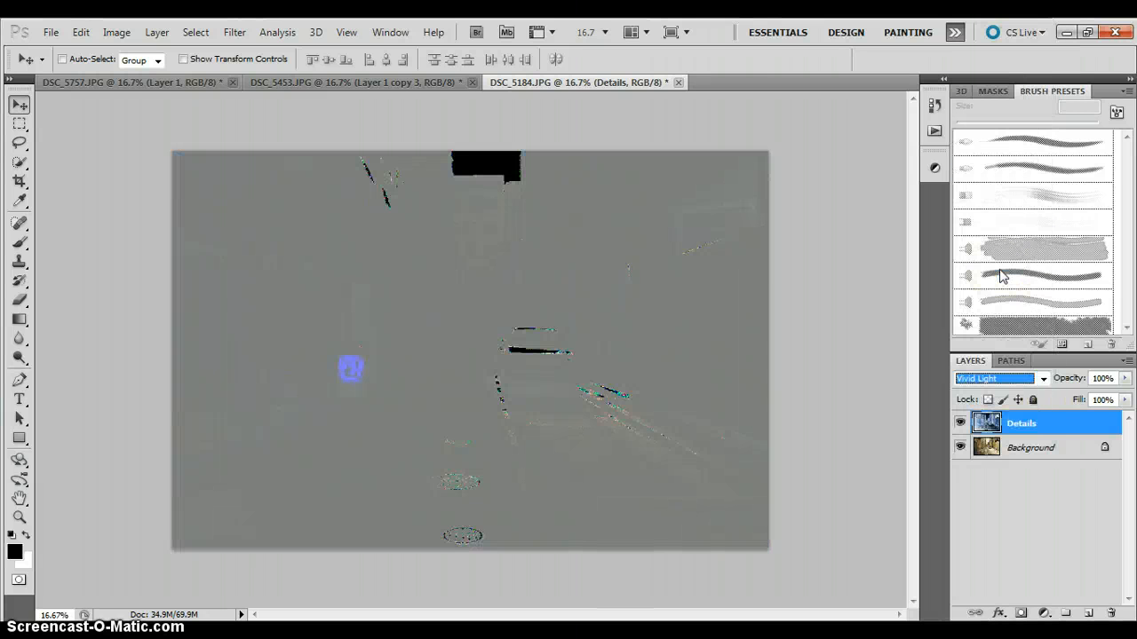
pyautogui.click(781, 318)
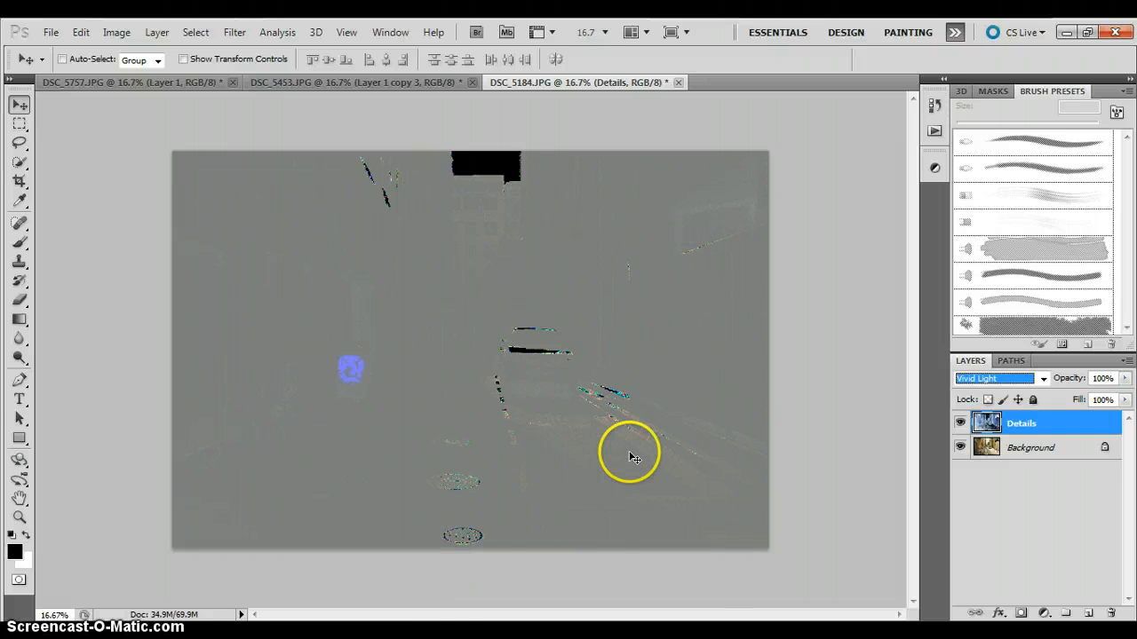
# Check the Notepad instructions for the blur filter and its settings, and return to the photo in Photoshop.
pyautogui.hotkey('alt', 'Tab')
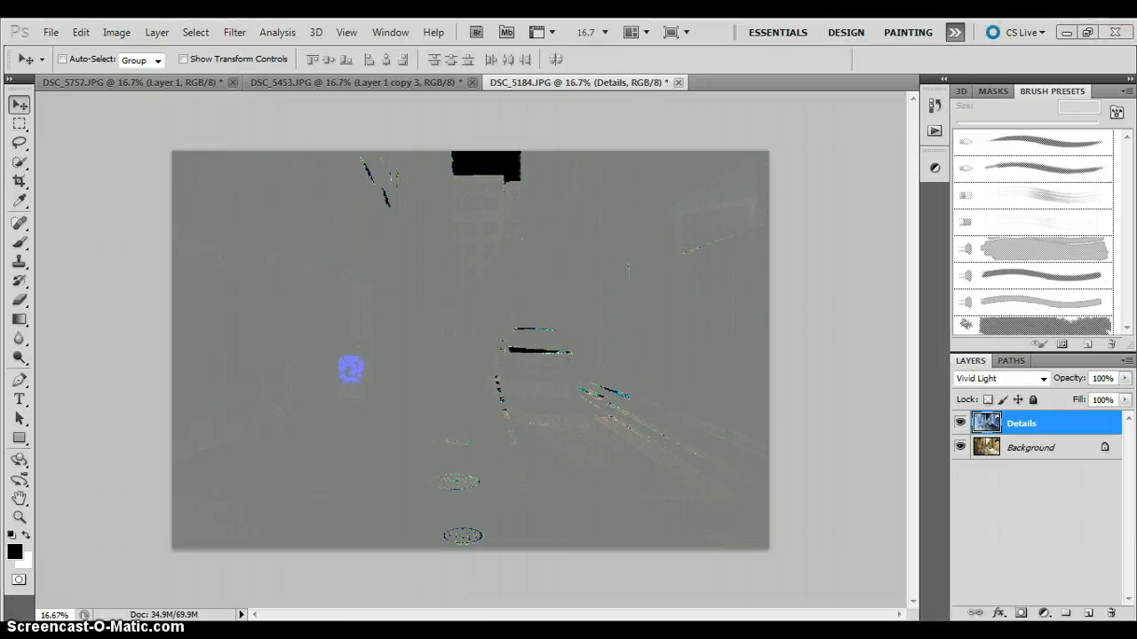
pyautogui.hotkey('alt', 'Tab')
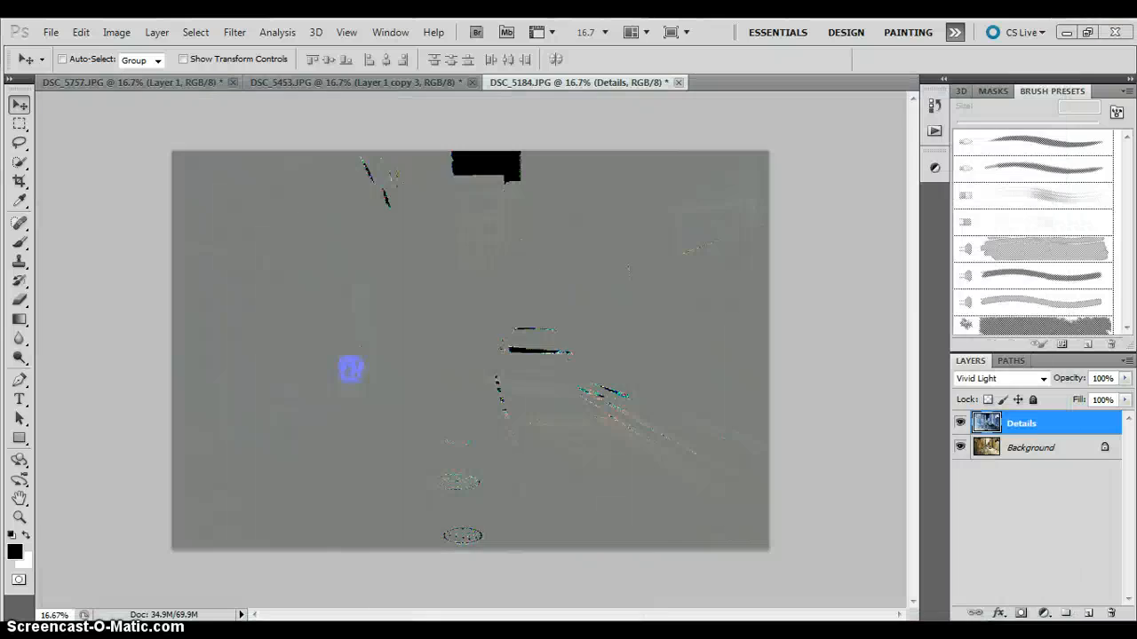
pyautogui.hotkey('alt', 'Tab')
pyautogui.hotkey('alt', 'Tab')
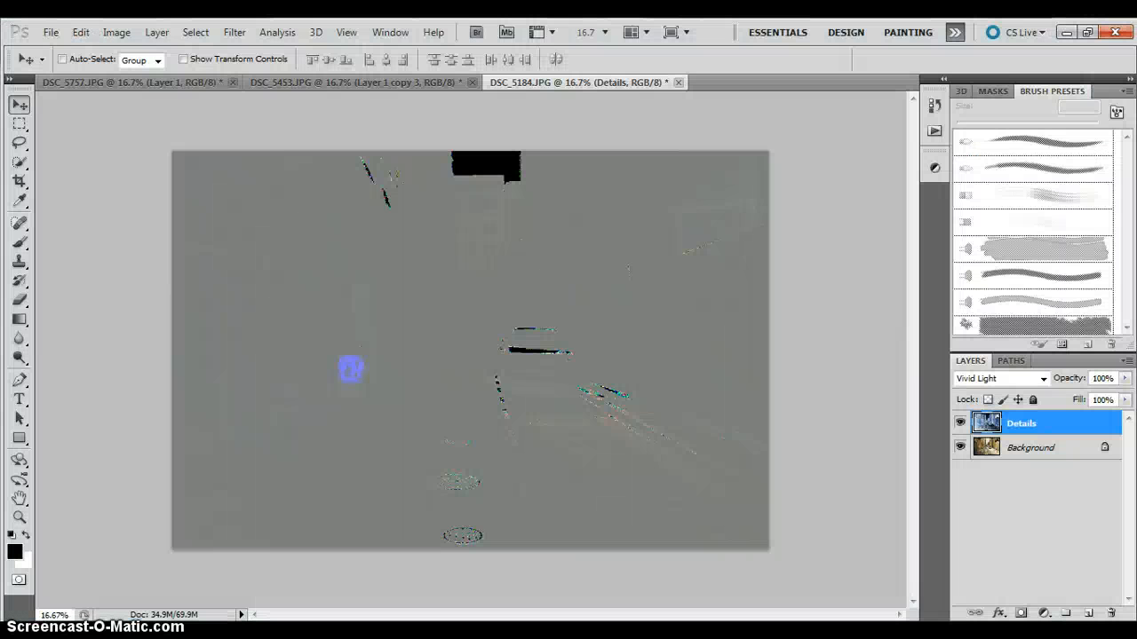
pyautogui.hotkey('alt', 'Tab')
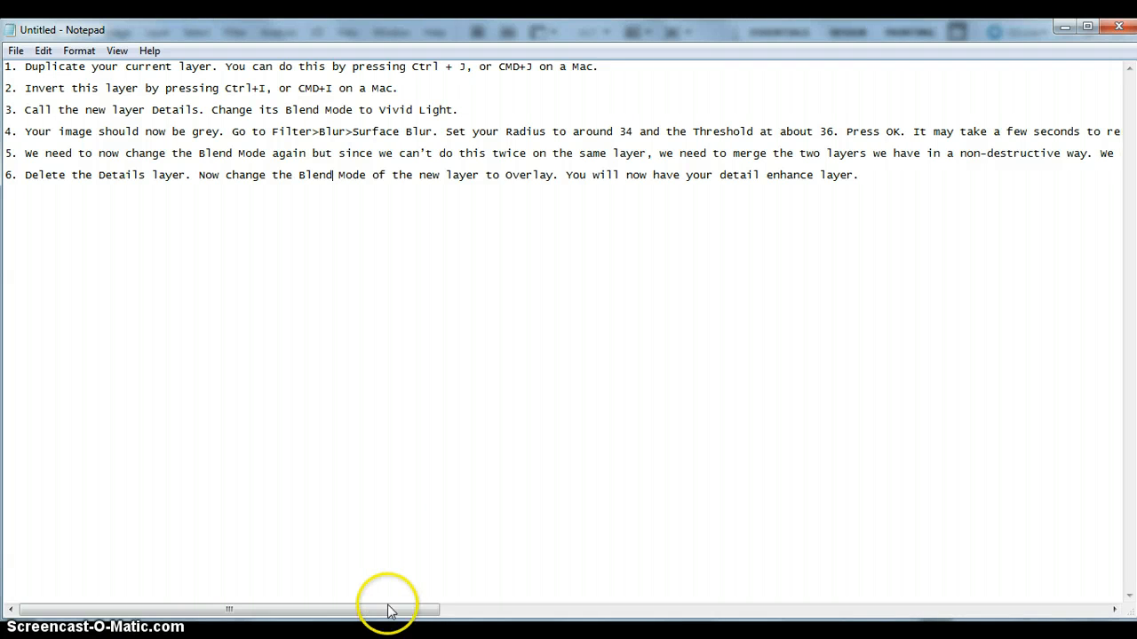
pyautogui.hotkey('alt', 'Tab')
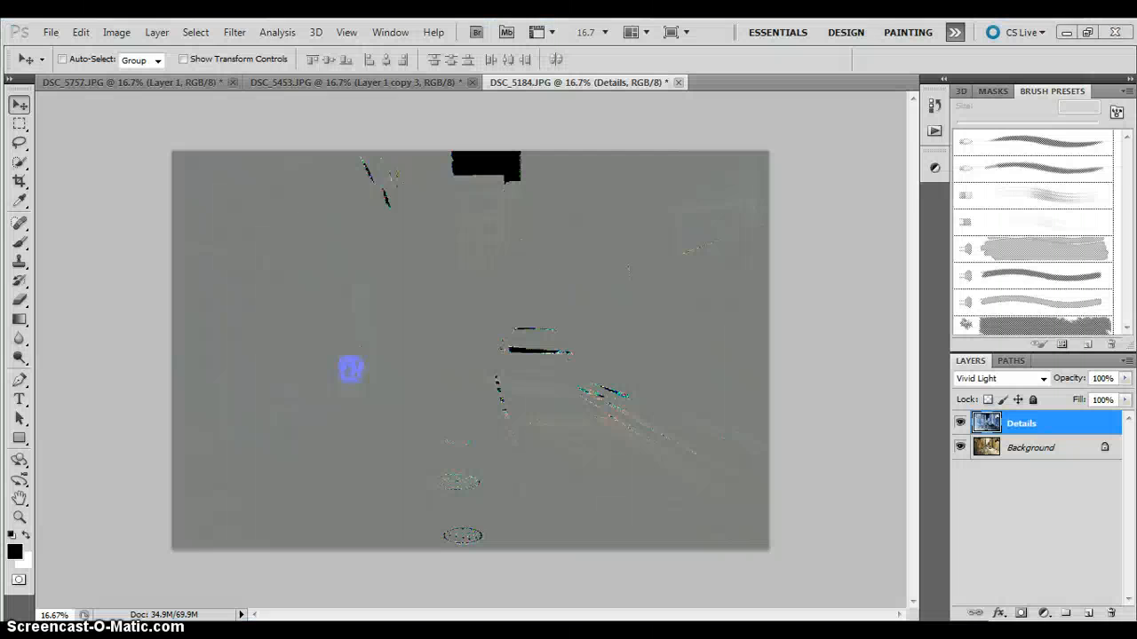
# Apply a Surface Blur with a radius of 34 pixels and a threshold of 36 levels to the Details layer.
pyautogui.click(247, 41)
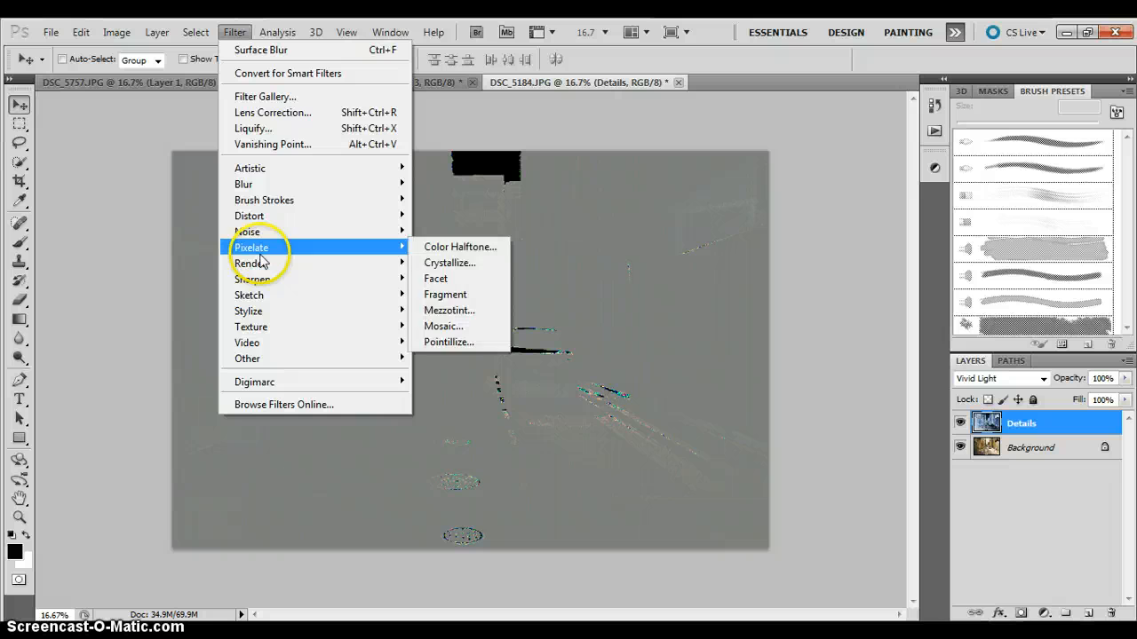
pyautogui.moveTo(279, 183)
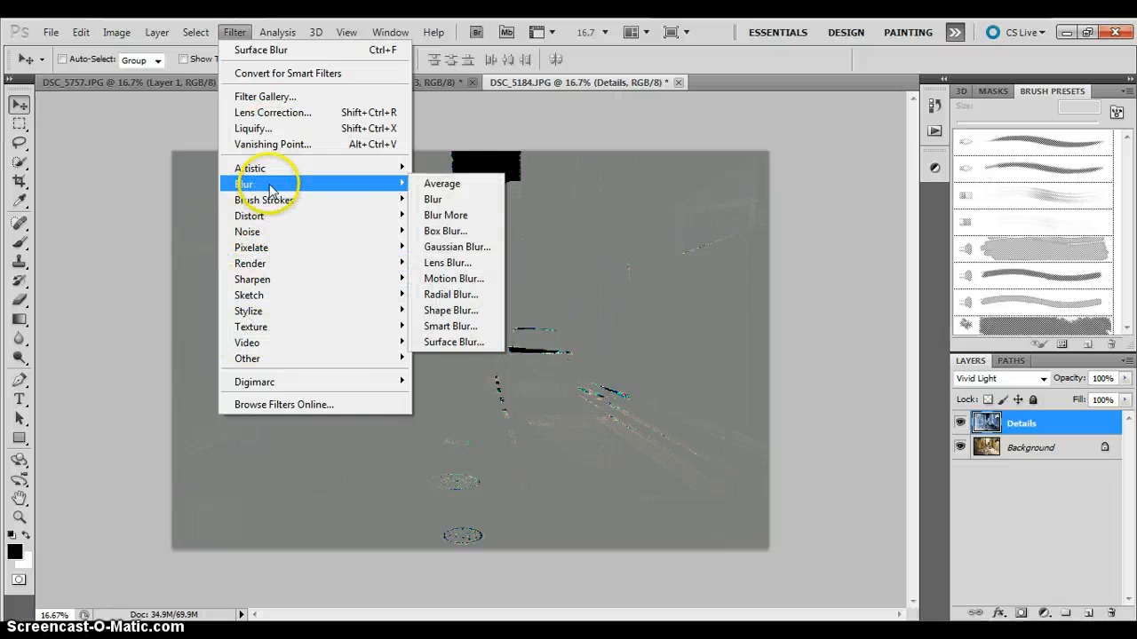
pyautogui.click(452, 342)
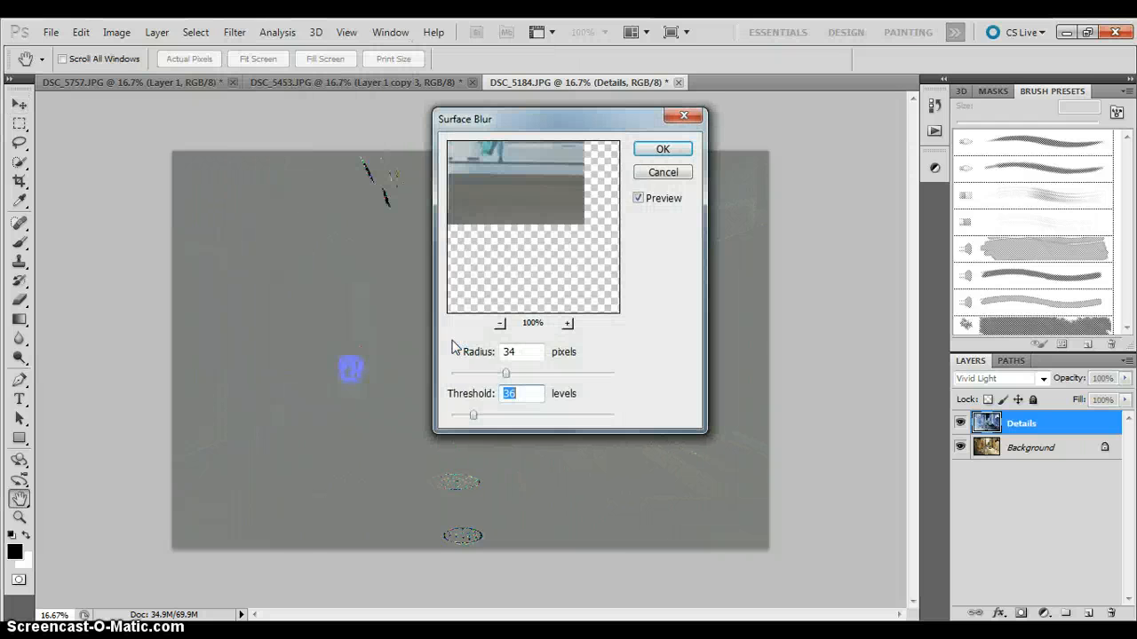
pyautogui.click(528, 352)
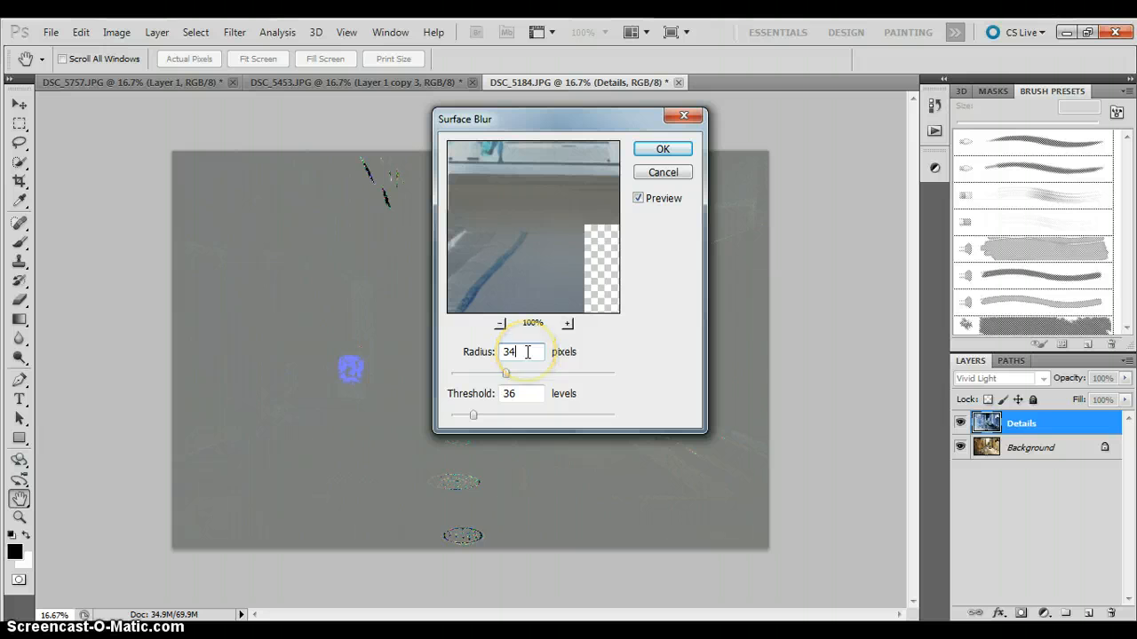
pyautogui.click(530, 396)
pyautogui.doubleClick(529, 396)
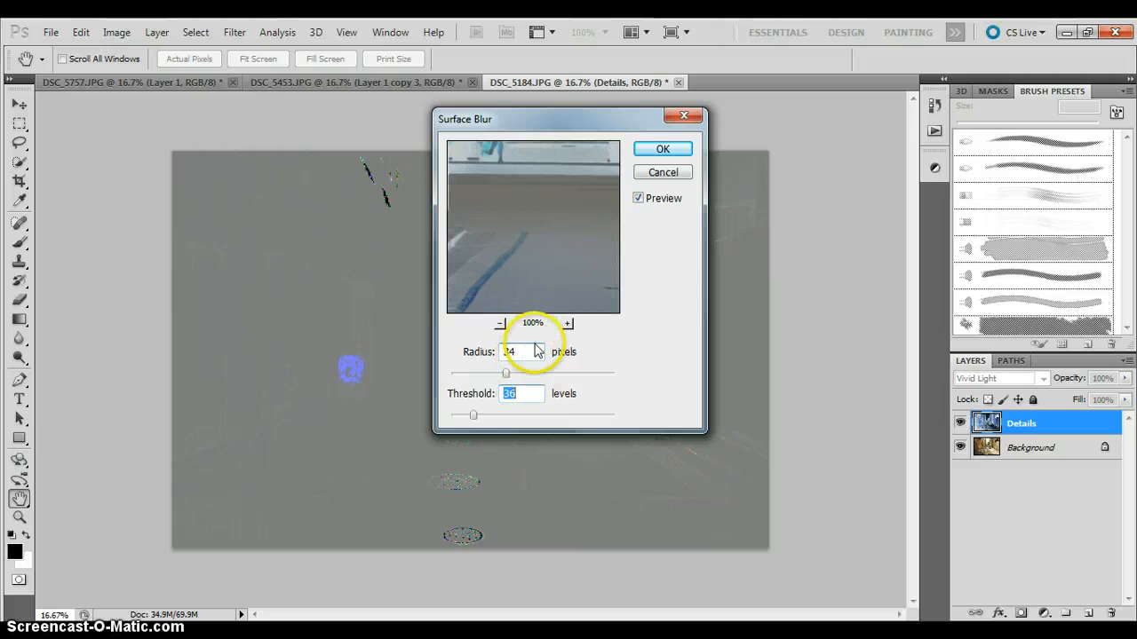
pyautogui.click(536, 352)
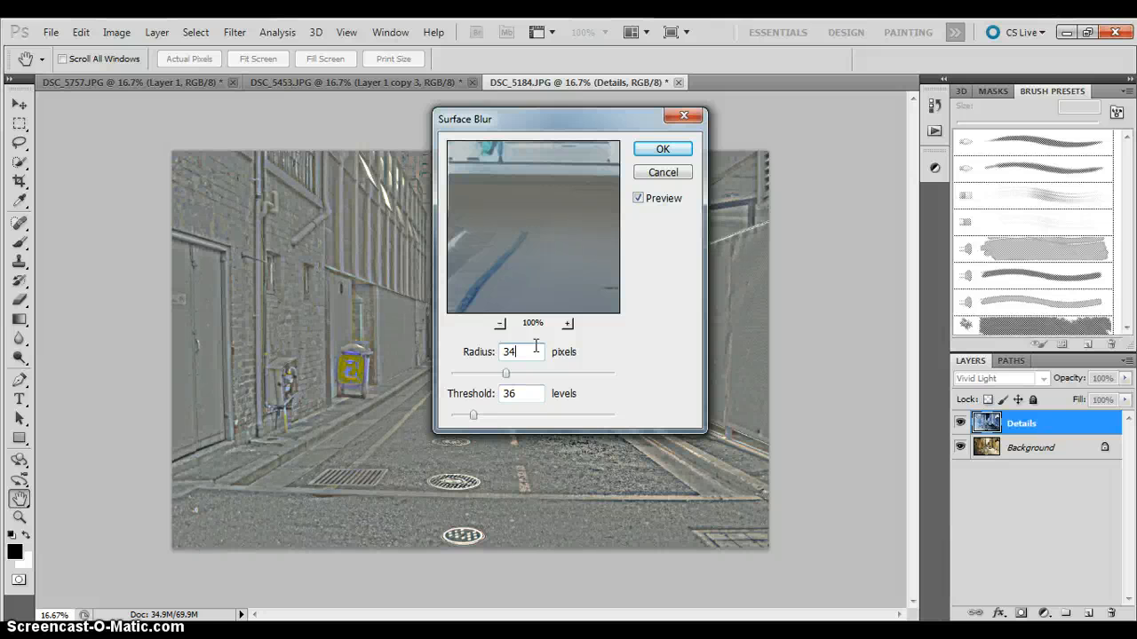
pyautogui.click(531, 377)
pyautogui.click(528, 393)
pyautogui.click(536, 352)
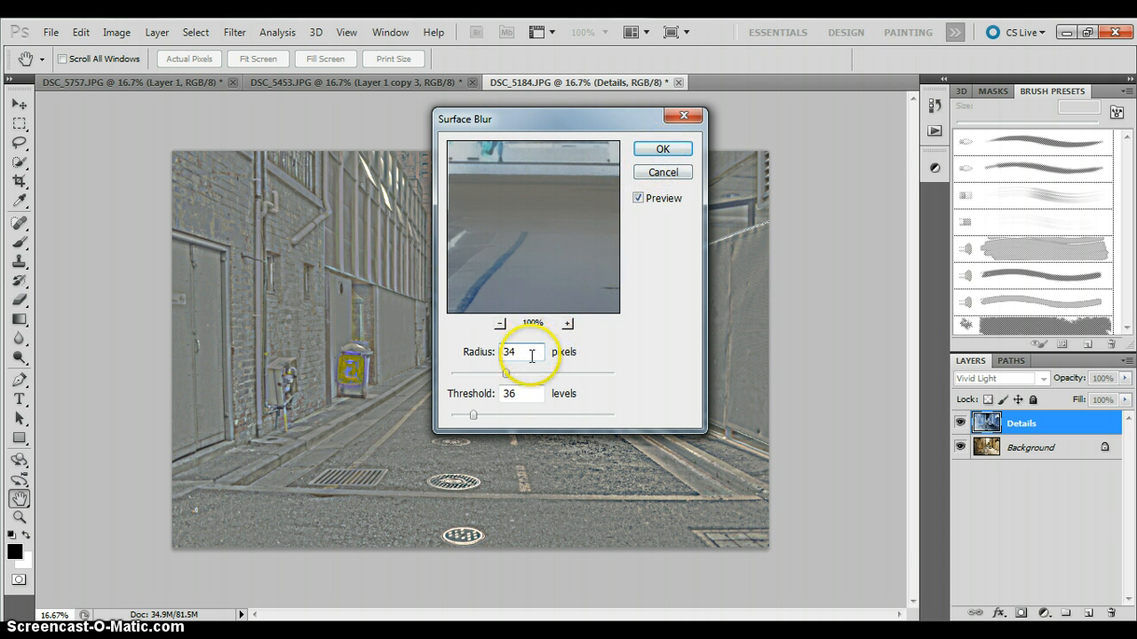
pyautogui.click(658, 150)
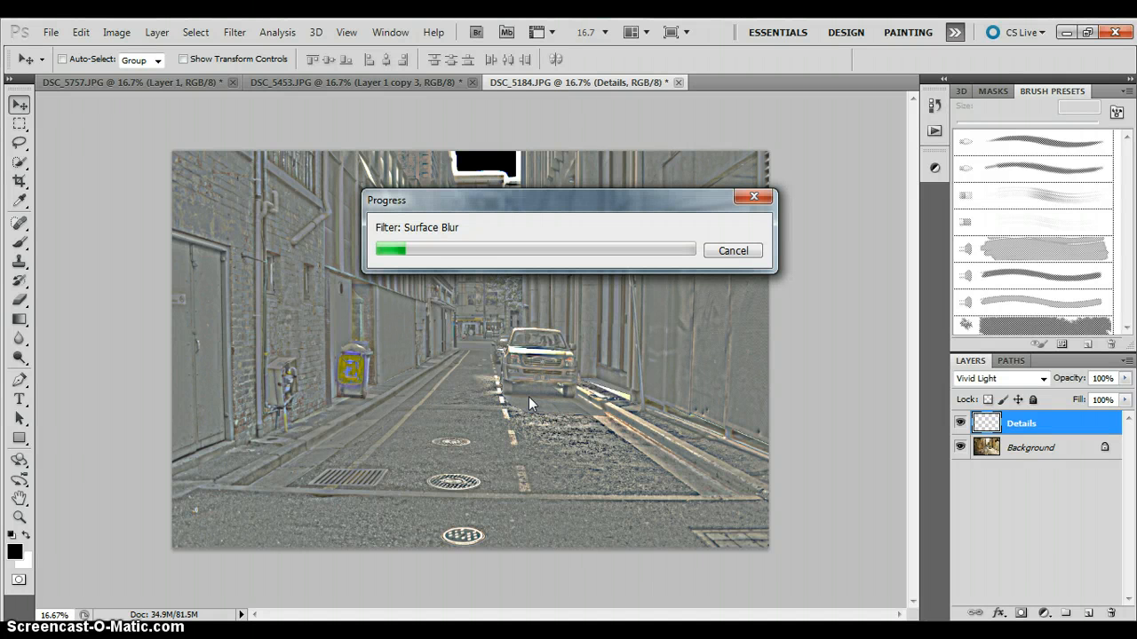
pyautogui.click(381, 396)
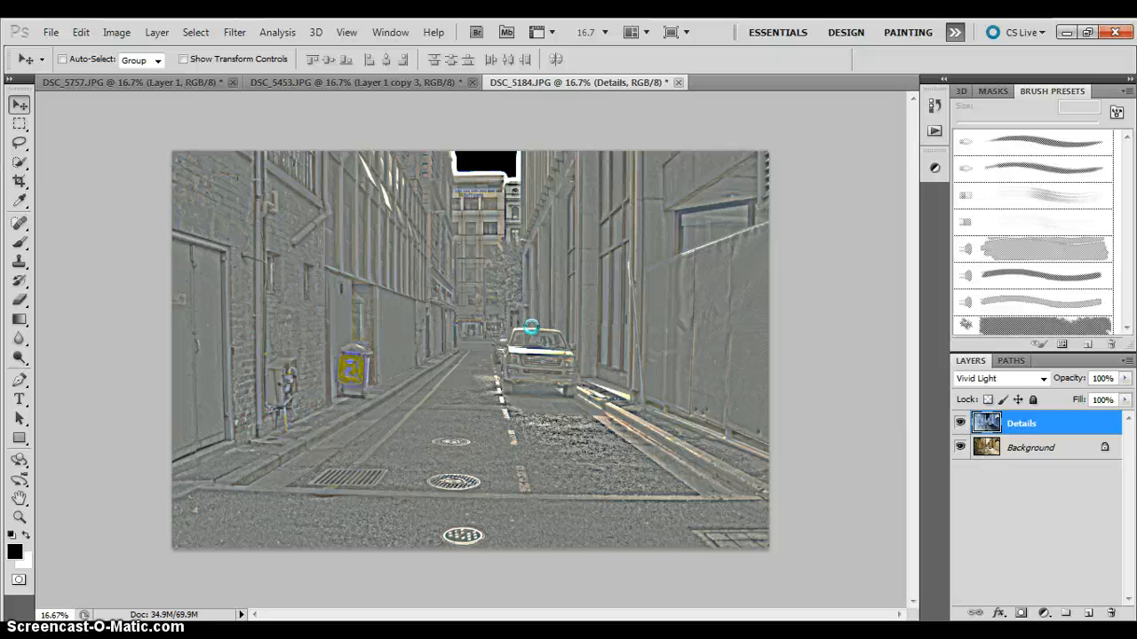
# Dismiss the Norton performance alert and read in Notepad how to merge the two layers non-destructively, returning to Photoshop.
pyautogui.hotkey('alt', 'Tab')
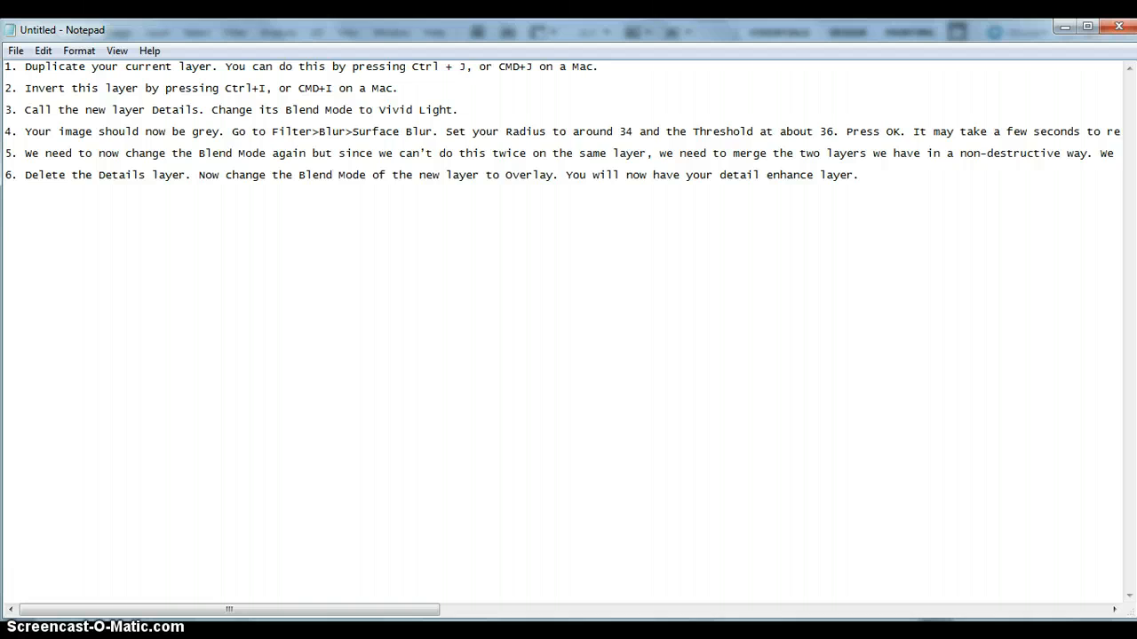
pyautogui.hotkey('alt', 'Tab')
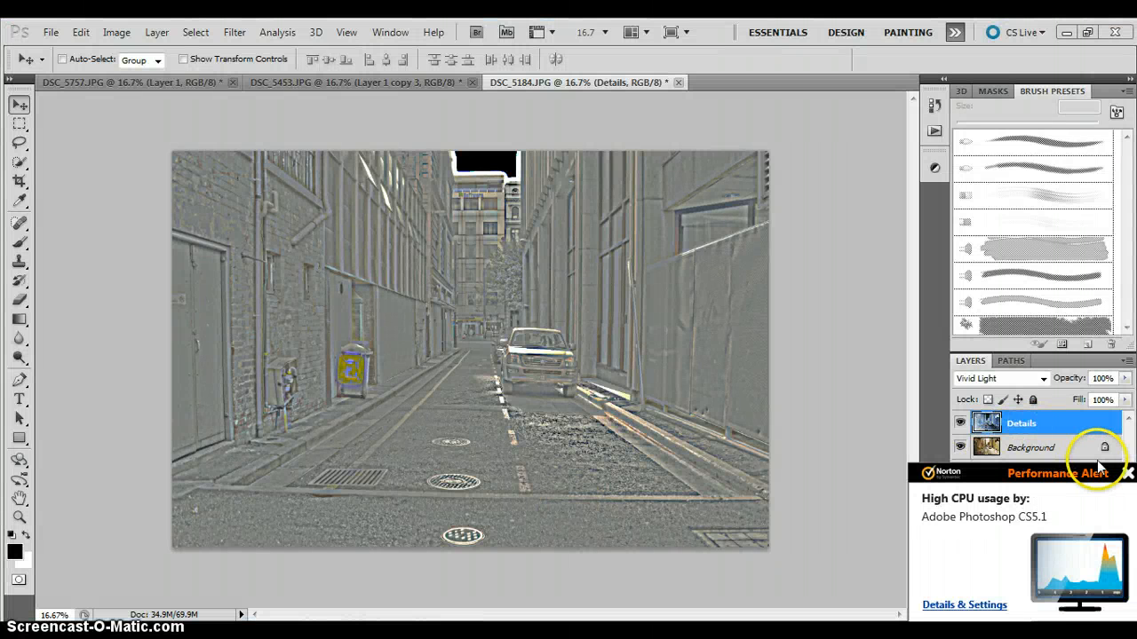
pyautogui.click(1126, 473)
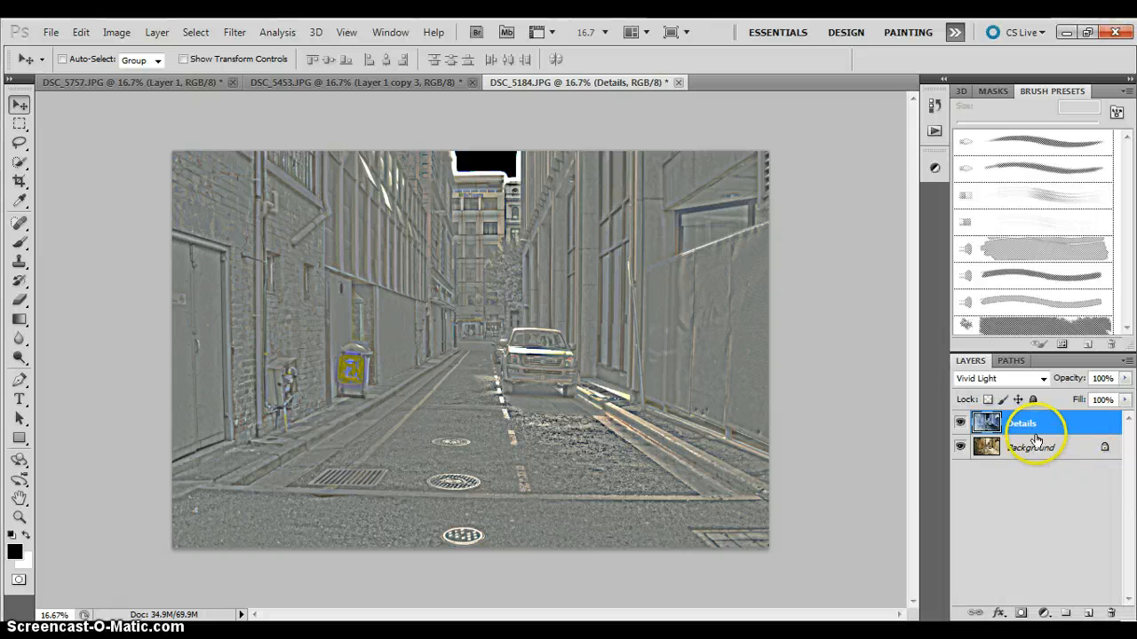
pyautogui.rightClick(1034, 433)
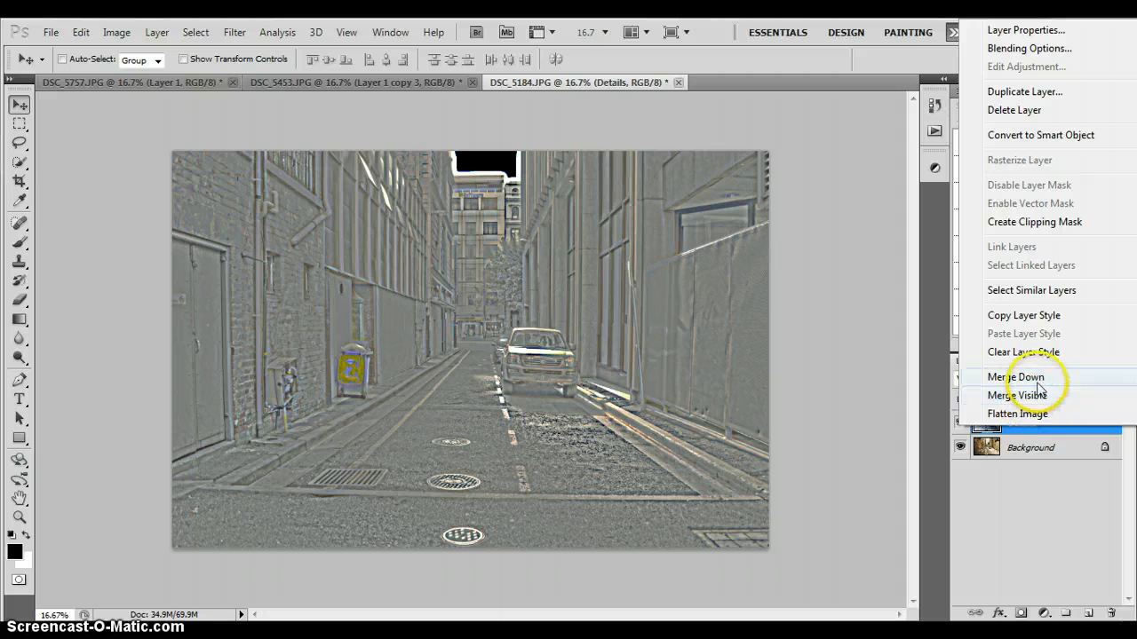
pyautogui.click(1015, 507)
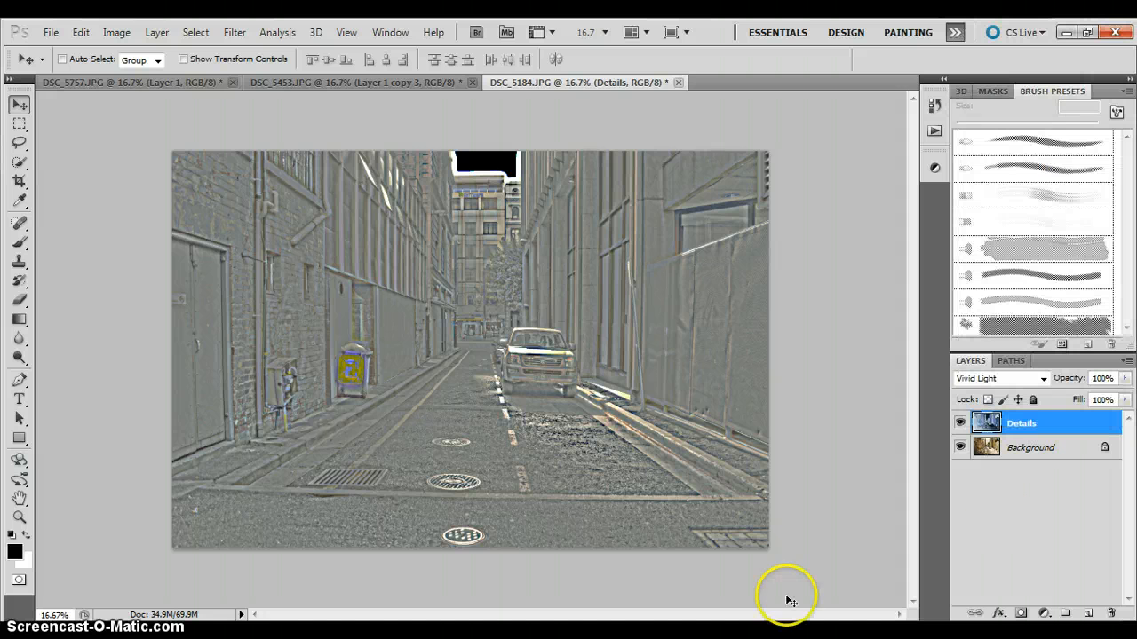
pyautogui.click(418, 635)
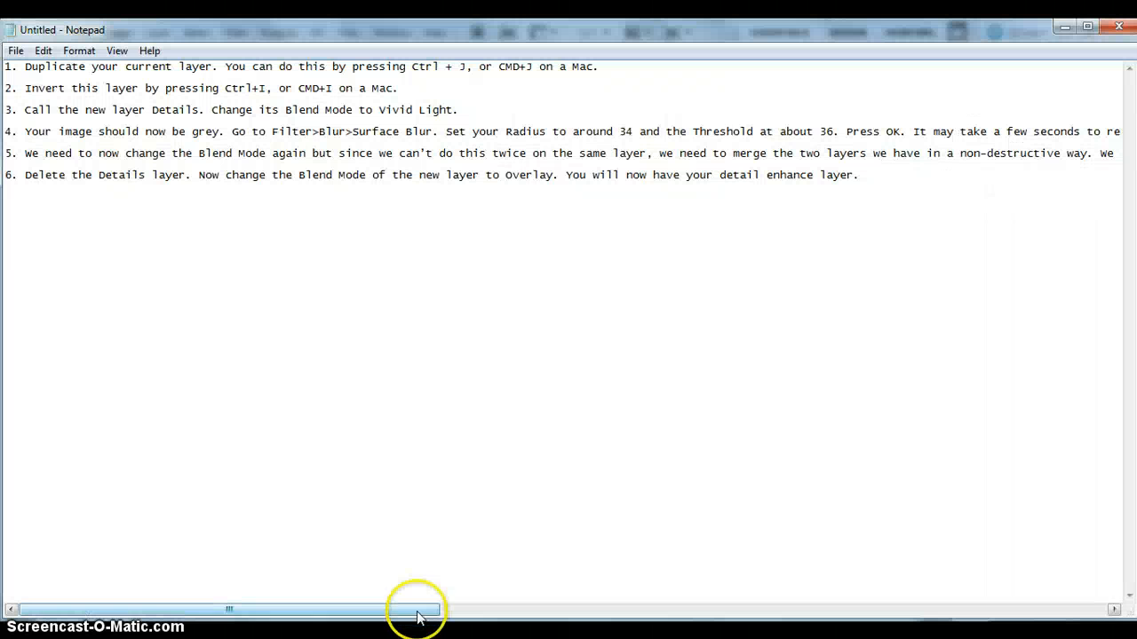
pyautogui.moveTo(417, 611); pyautogui.dragTo(819, 613)
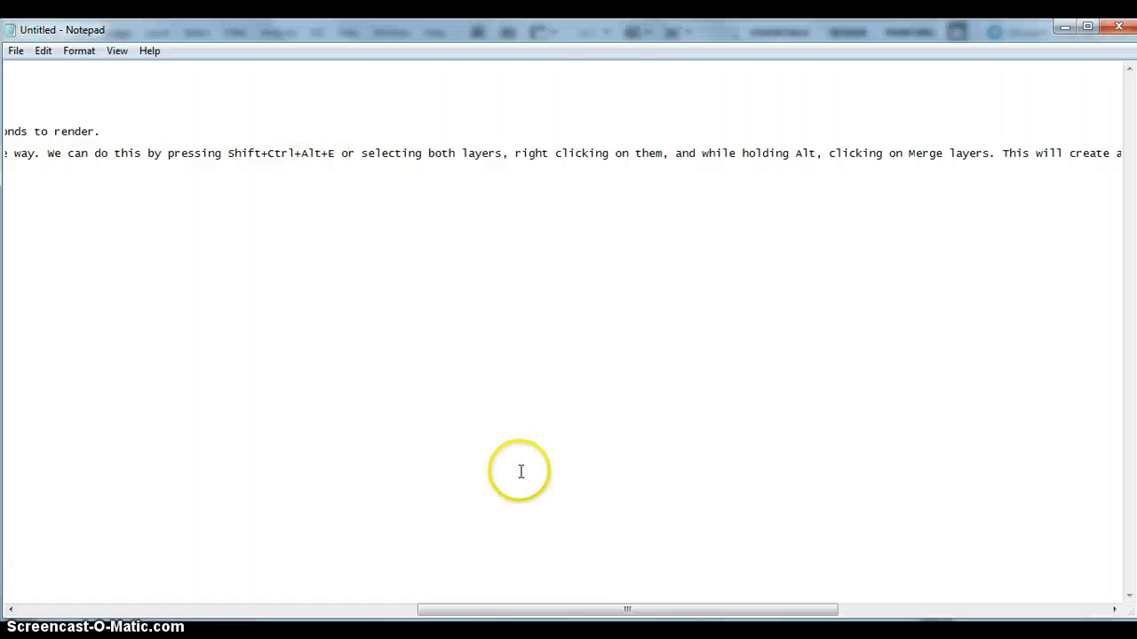
pyautogui.click(418, 635)
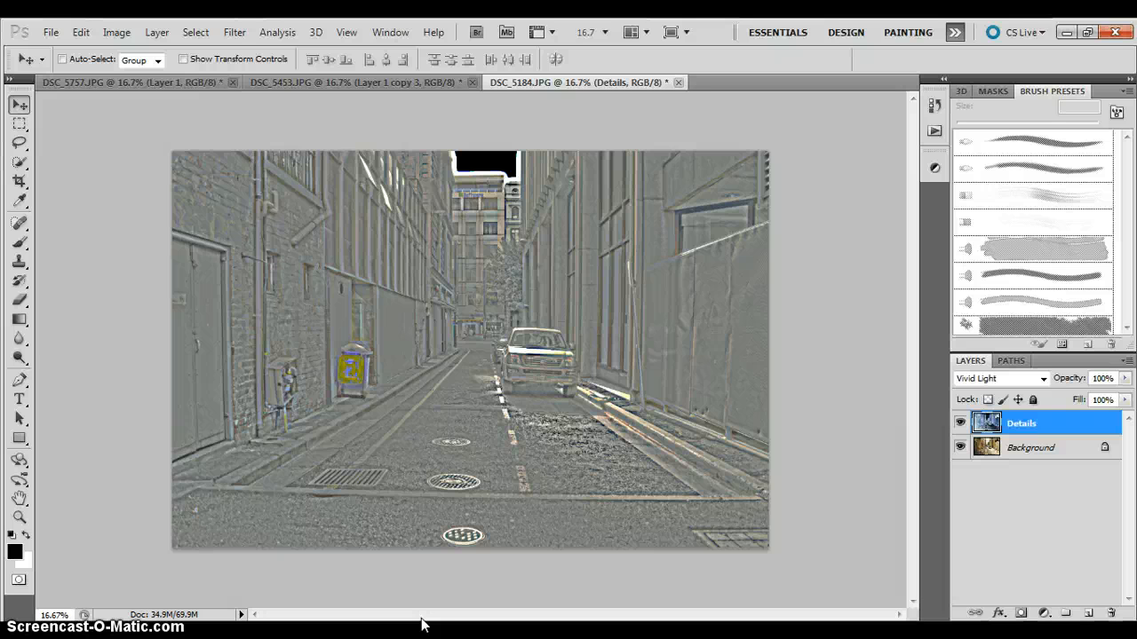
# Stamp all visible layers into a new merged layer above Details, and delete the Details layer.
pyautogui.hotkey('ctrl', 'shift', 'alt', 'e')
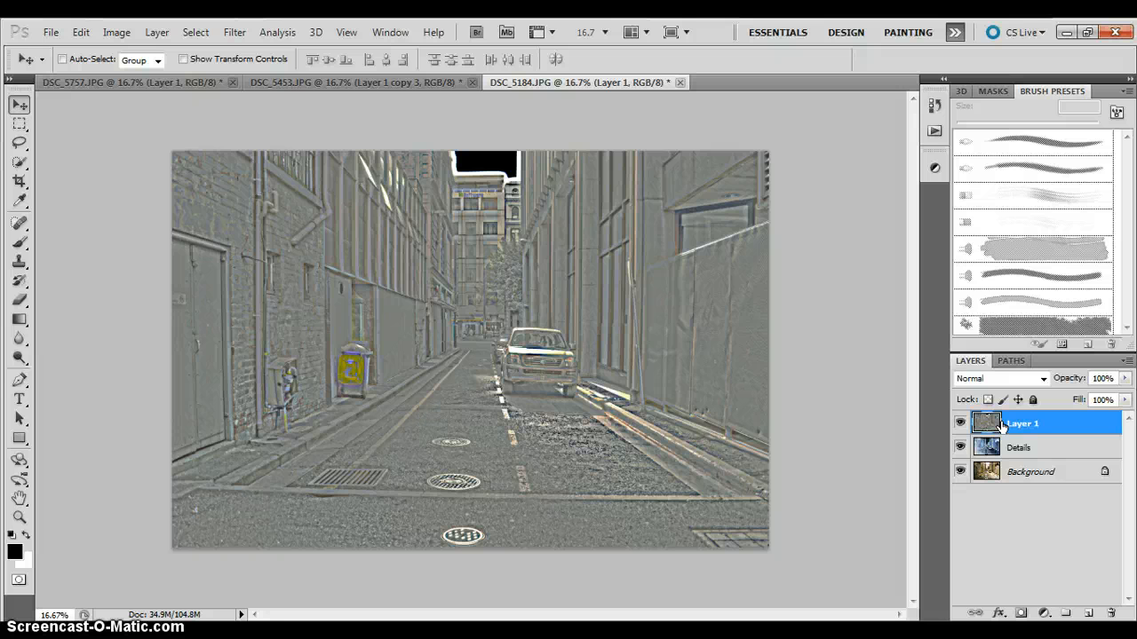
pyautogui.click(1051, 453)
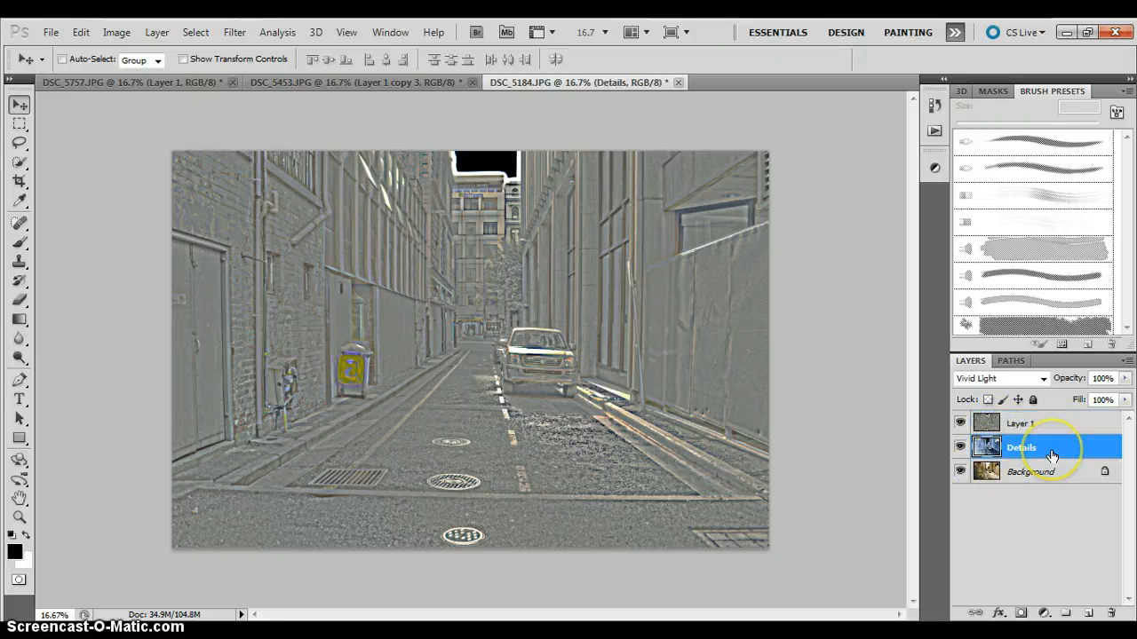
pyautogui.press('Delete')
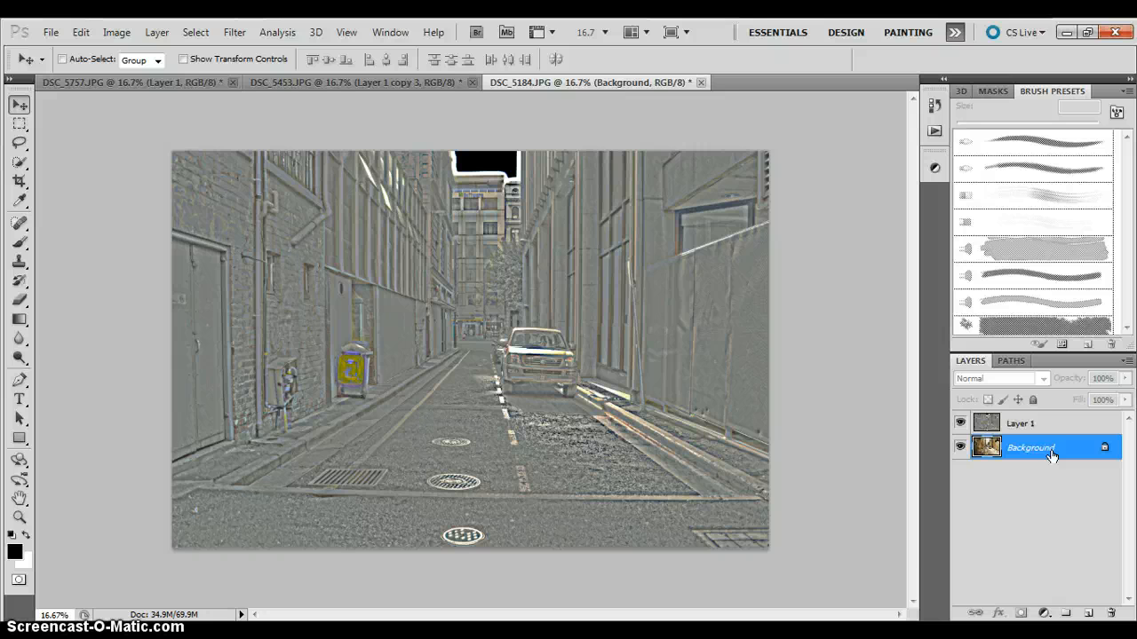
# Select the merged Layer 1, check the last Notepad instruction and set the layer's blend mode to Overlay.
pyautogui.click(1056, 425)
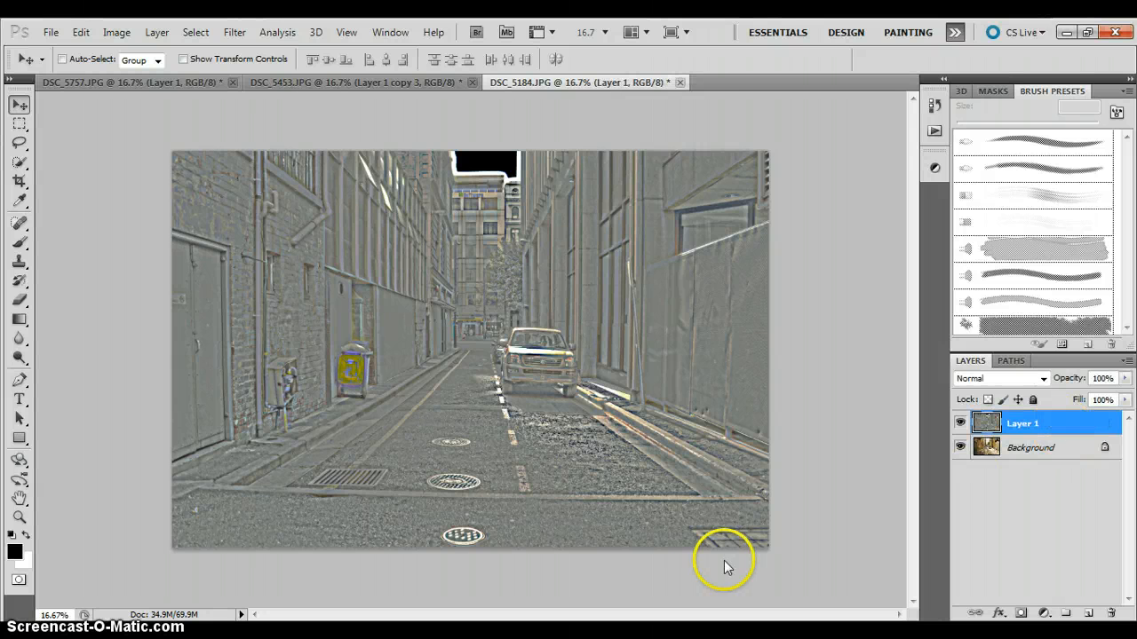
pyautogui.click(494, 637)
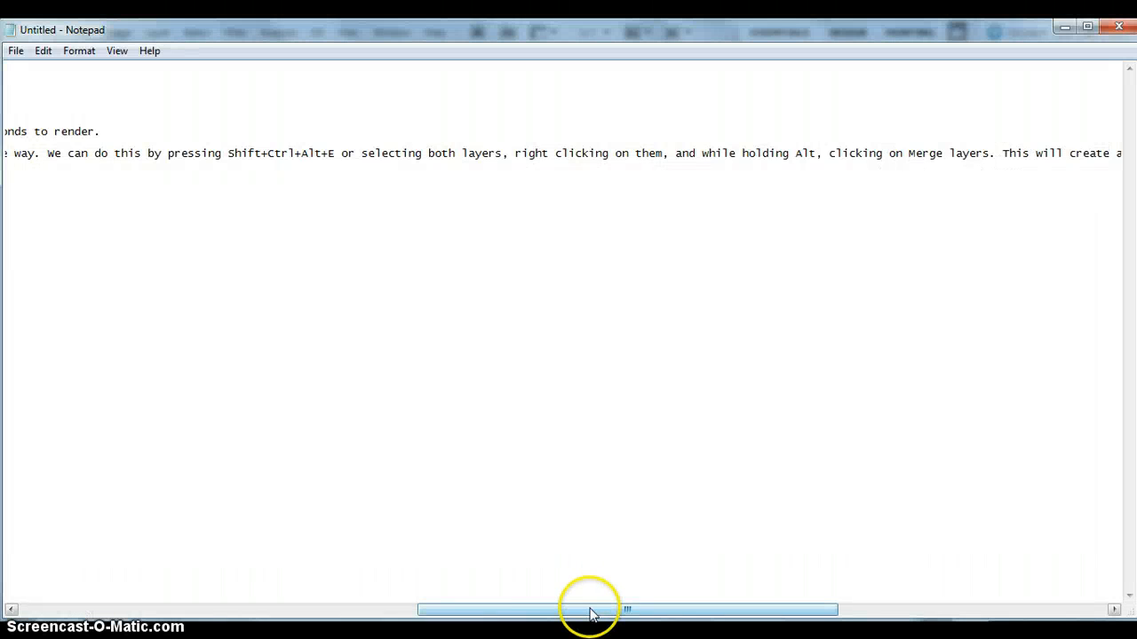
pyautogui.moveTo(591, 612); pyautogui.dragTo(183, 609)
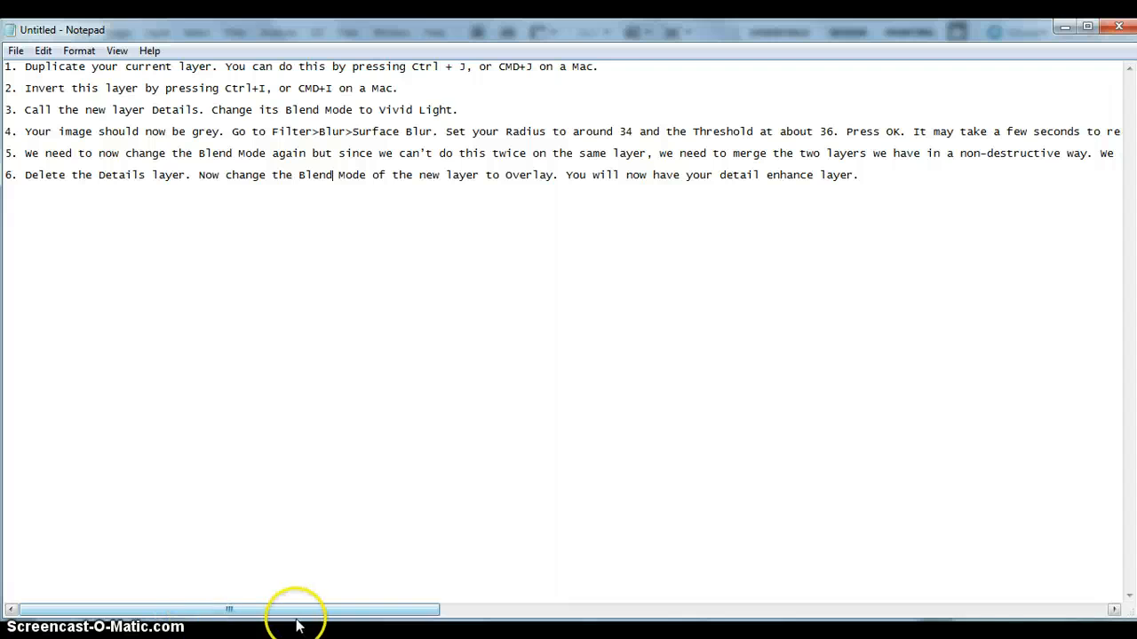
pyautogui.click(485, 637)
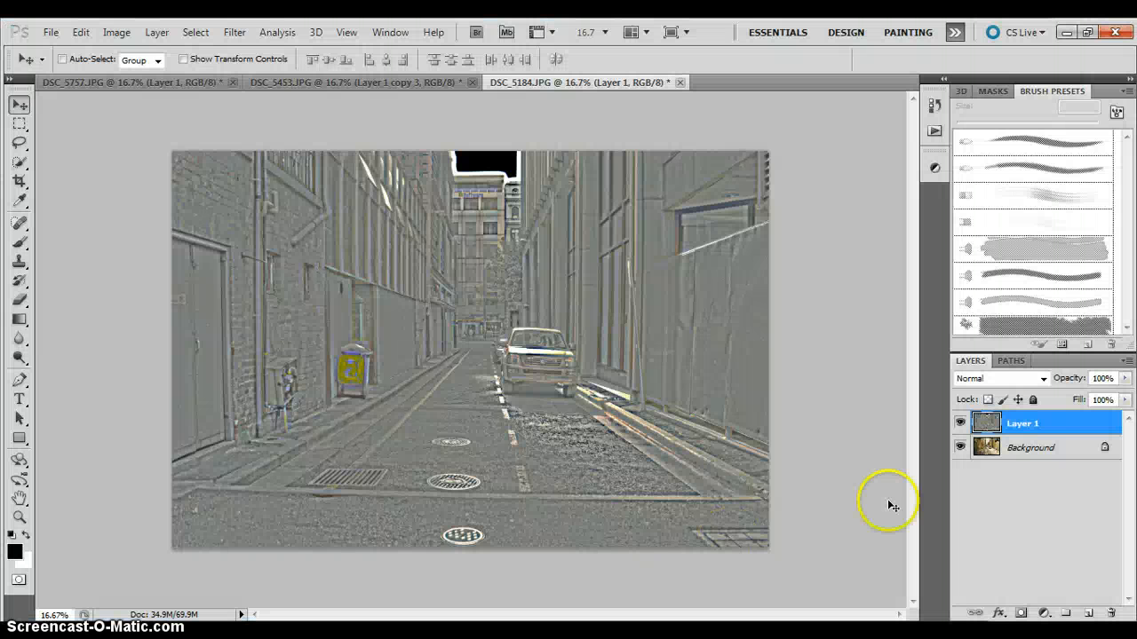
pyautogui.click(1033, 379)
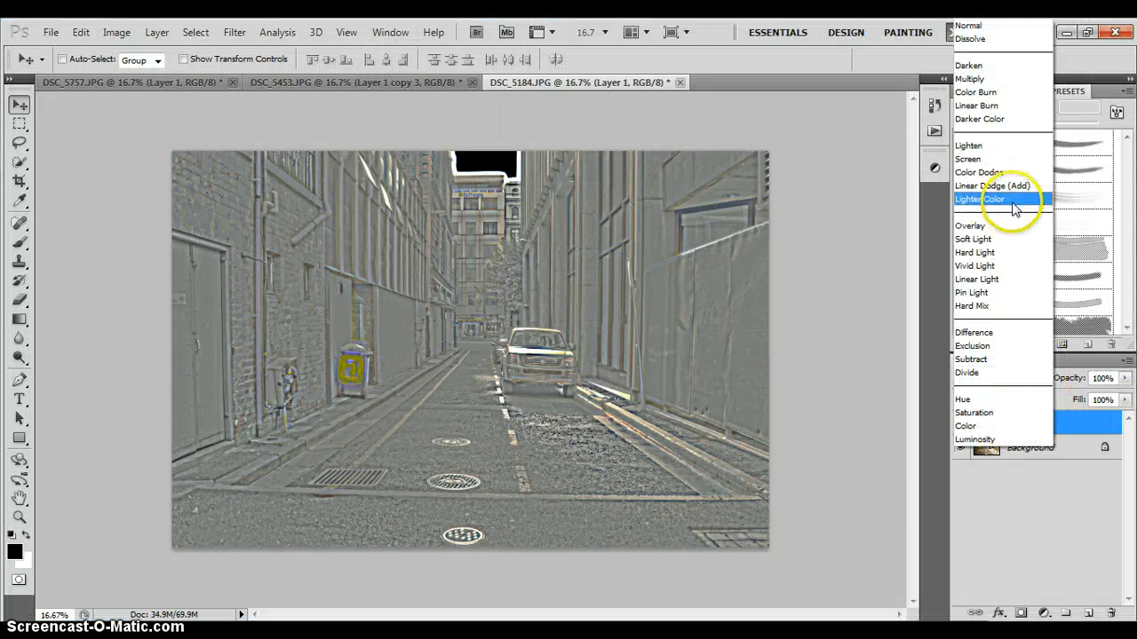
pyautogui.click(1044, 527)
pyautogui.click(1048, 380)
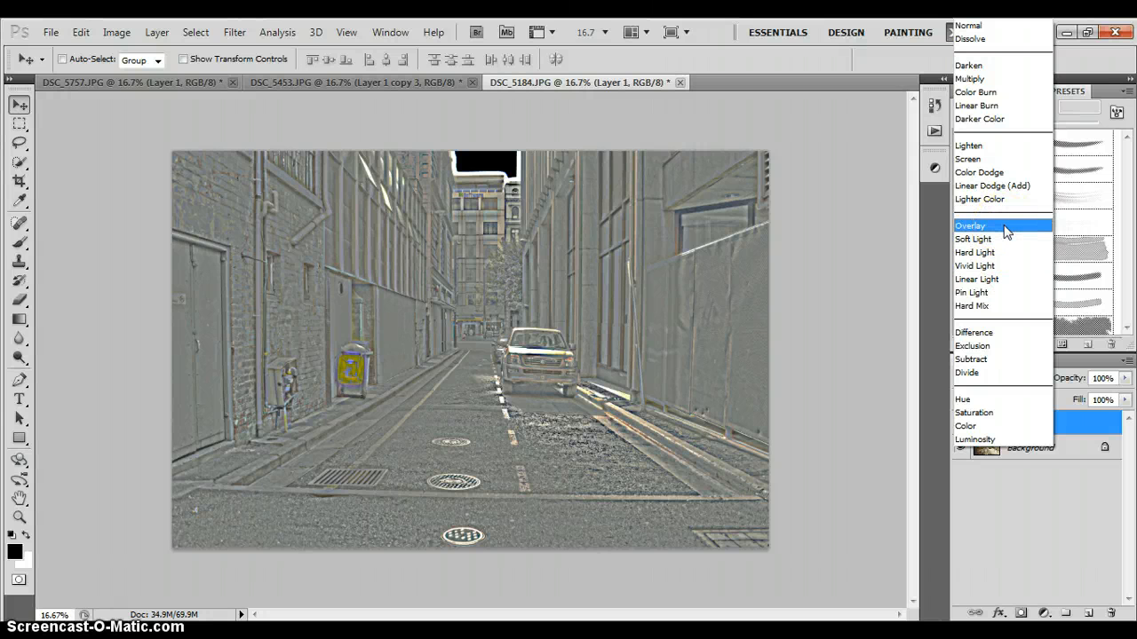
pyautogui.click(1005, 226)
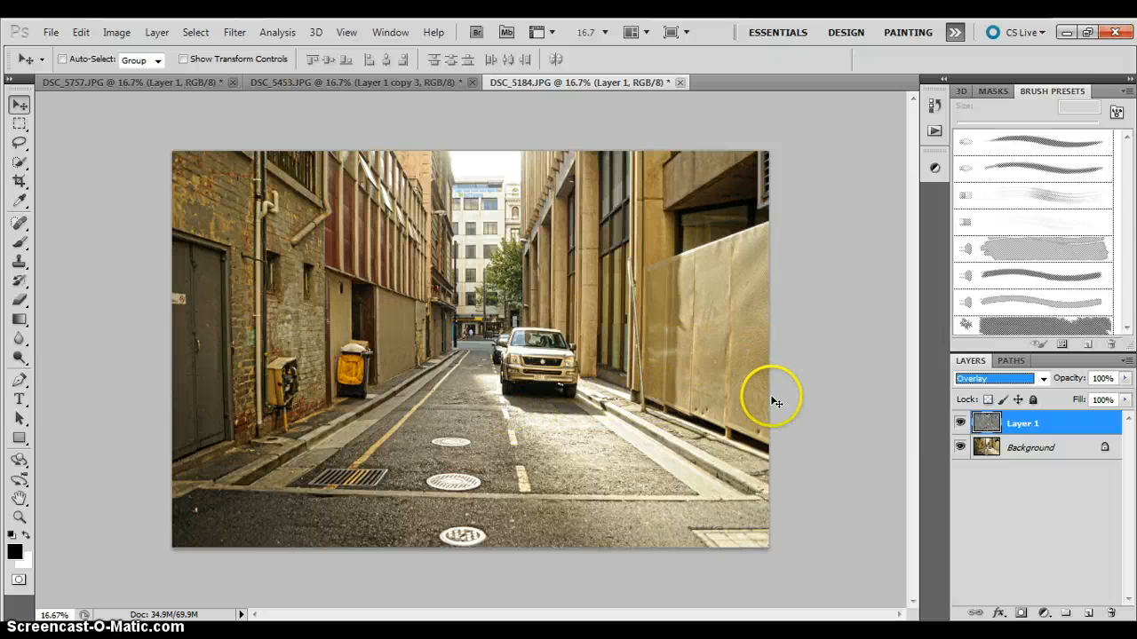
# Lower the opacity of Layer 1 to 90% and deselect the layer.
pyautogui.click(1125, 379)
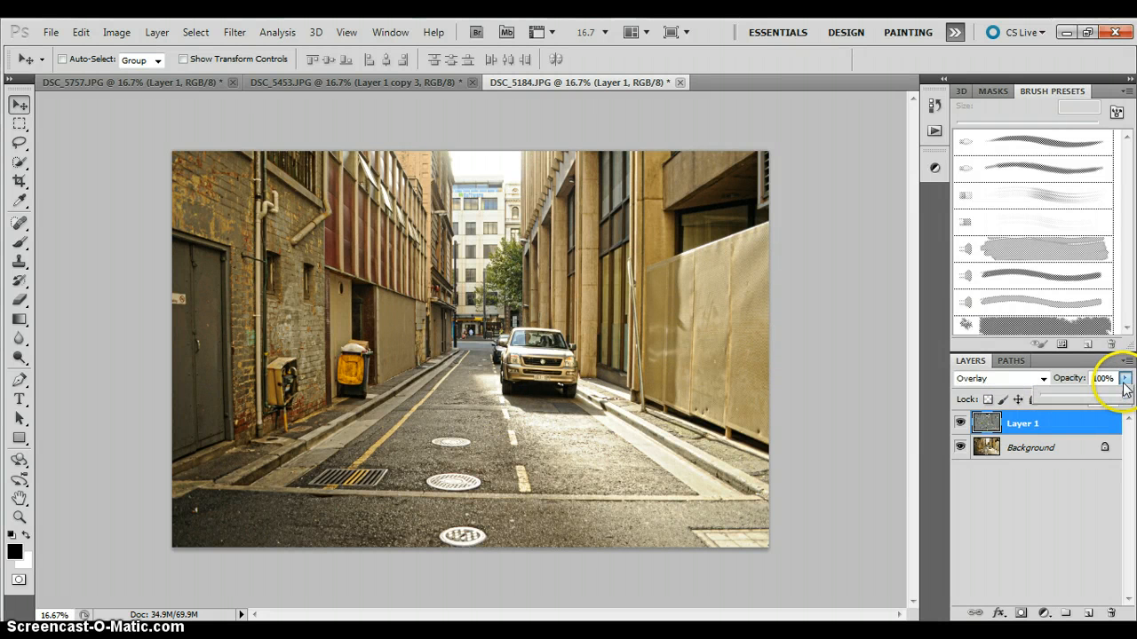
pyautogui.moveTo(1122, 397); pyautogui.dragTo(1117, 399)
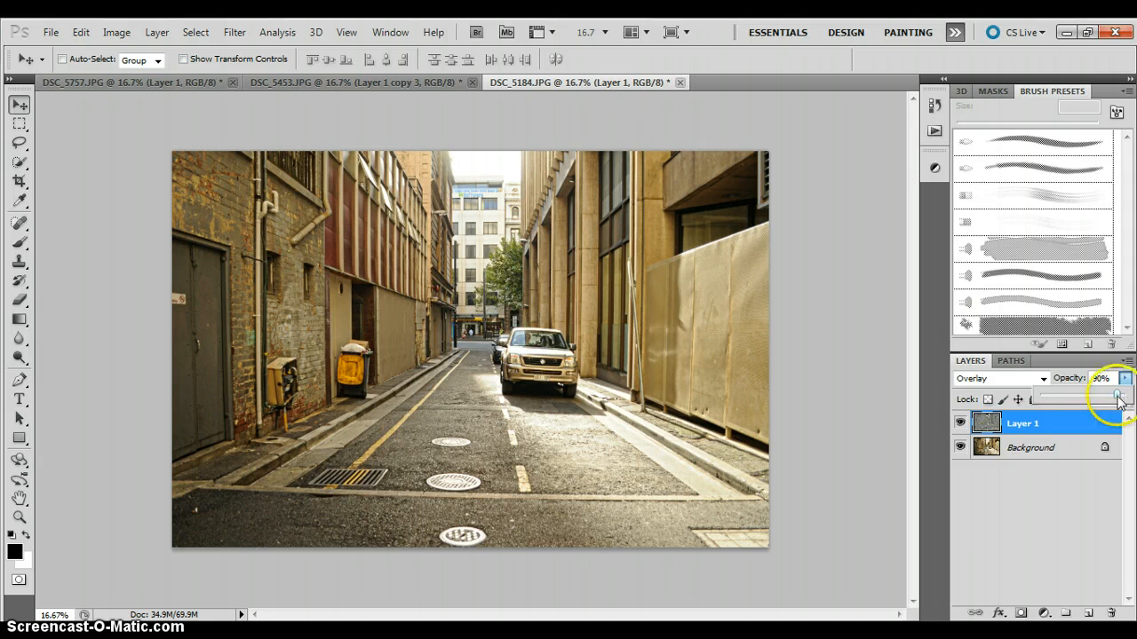
pyautogui.click(1045, 501)
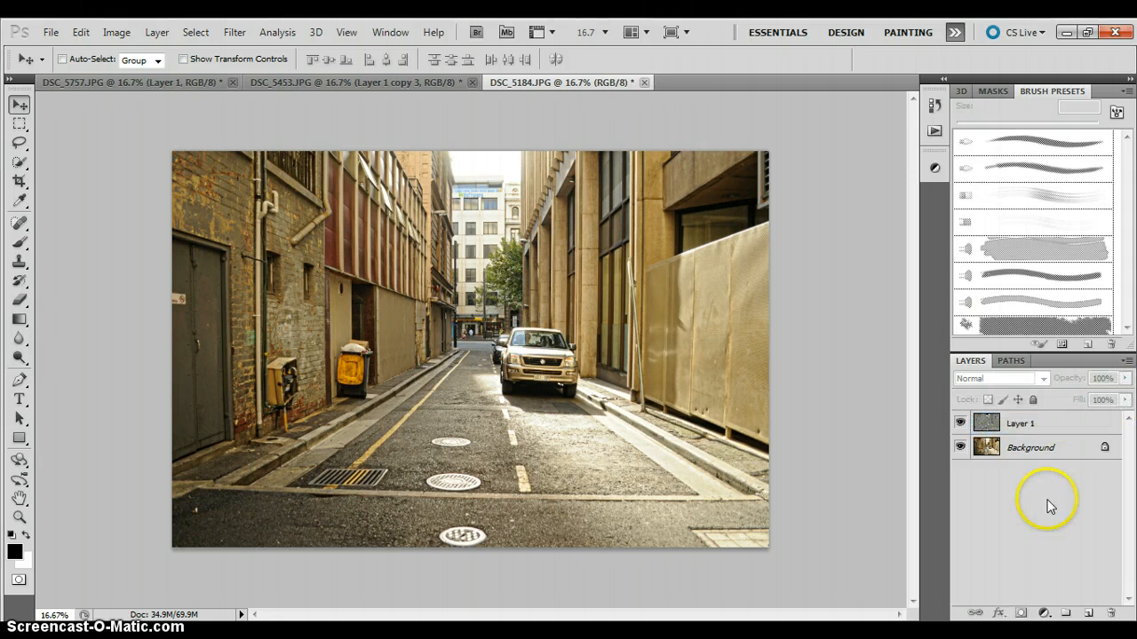
# Hide and reshow Layer 1 to compare the photo without and with the detail enhancement.
pyautogui.click(960, 425)
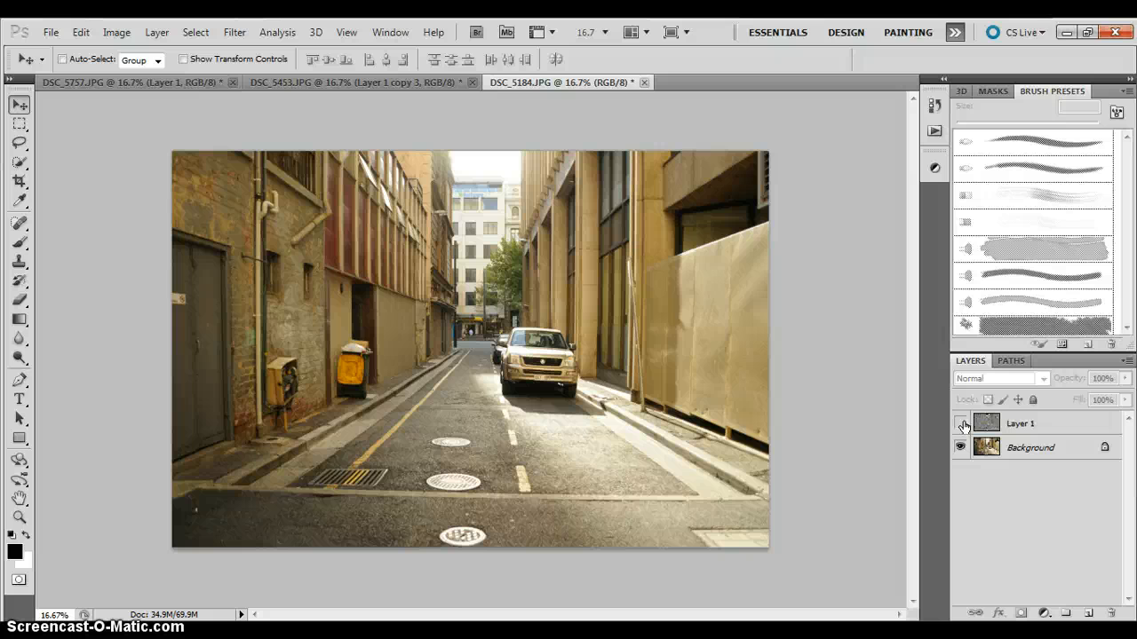
pyautogui.click(961, 425)
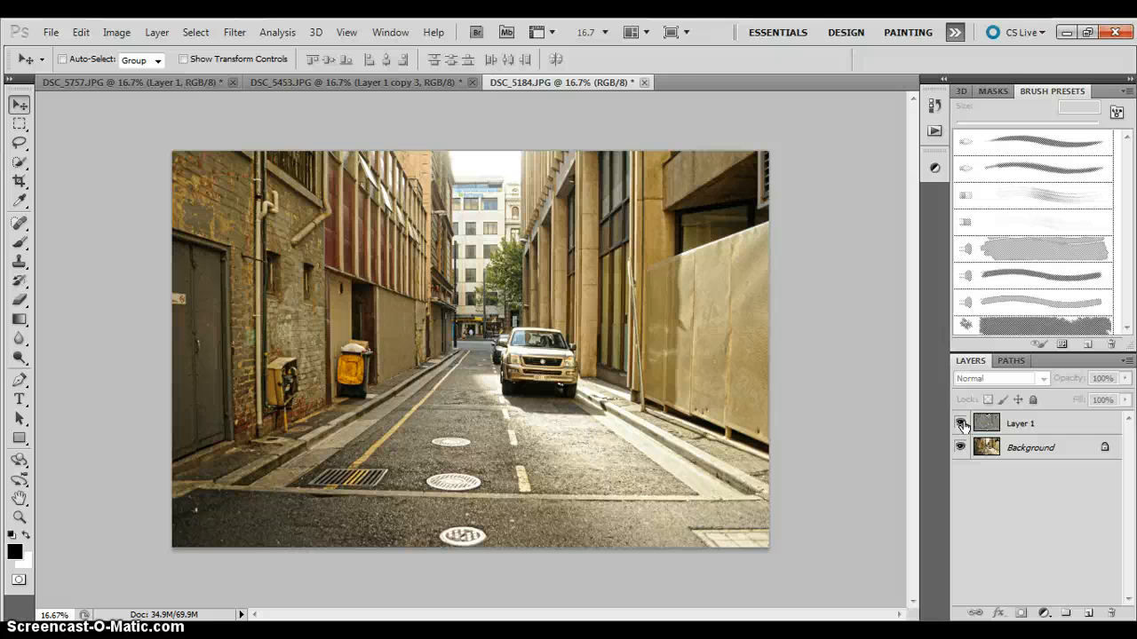
# Add a Black & White adjustment layer above Layer 1.
pyautogui.click(1053, 428)
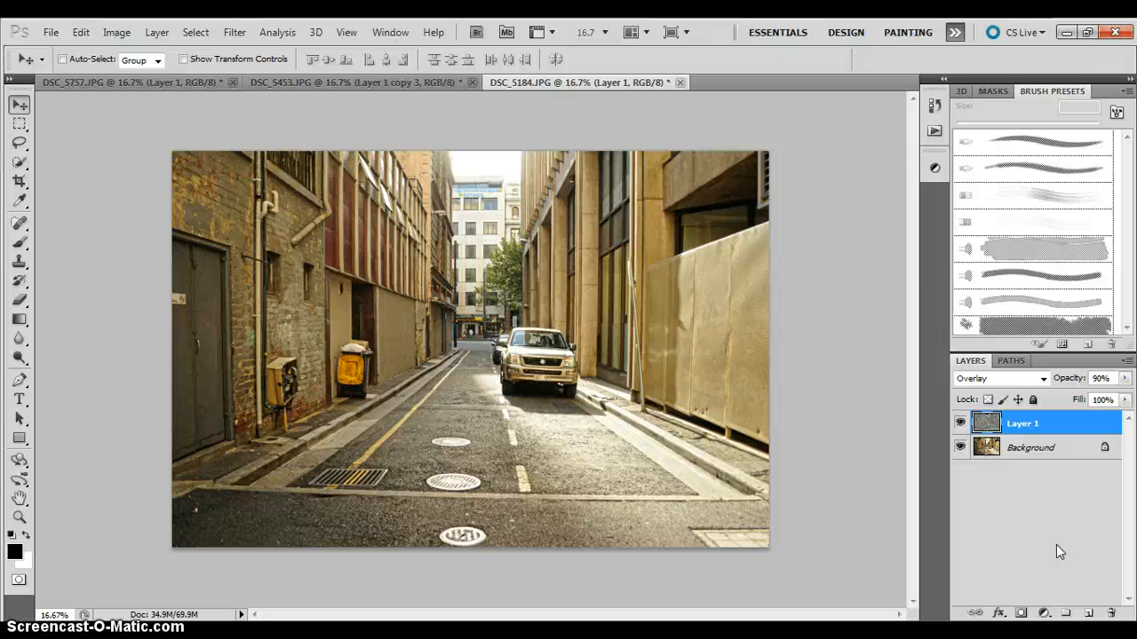
pyautogui.click(1043, 612)
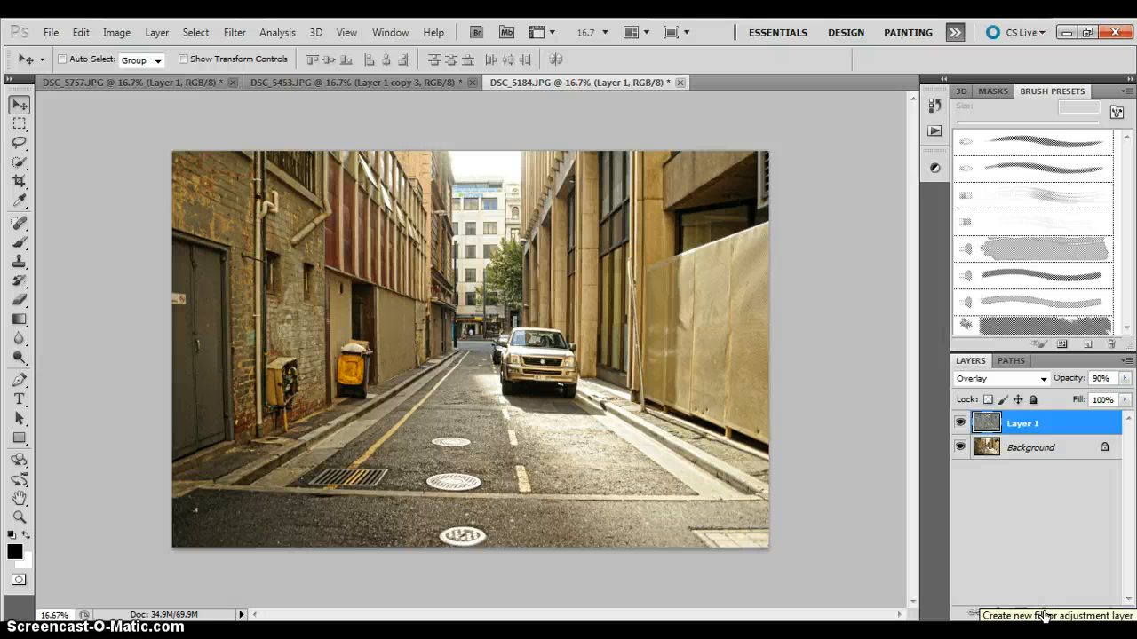
pyautogui.click(1043, 613)
pyautogui.click(1055, 500)
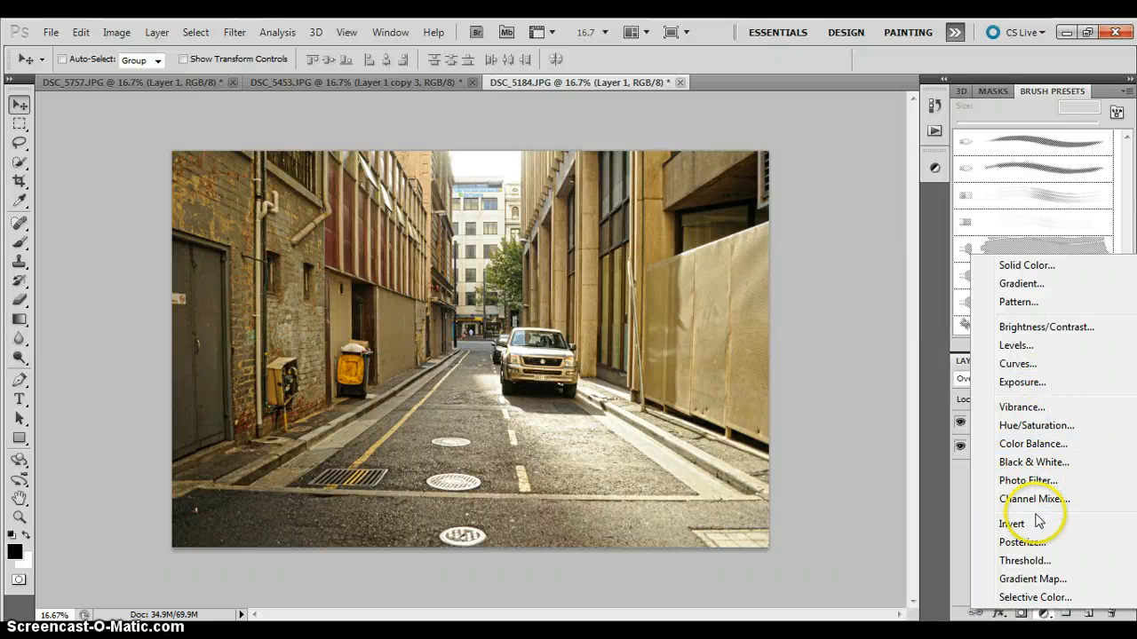
pyautogui.click(932, 576)
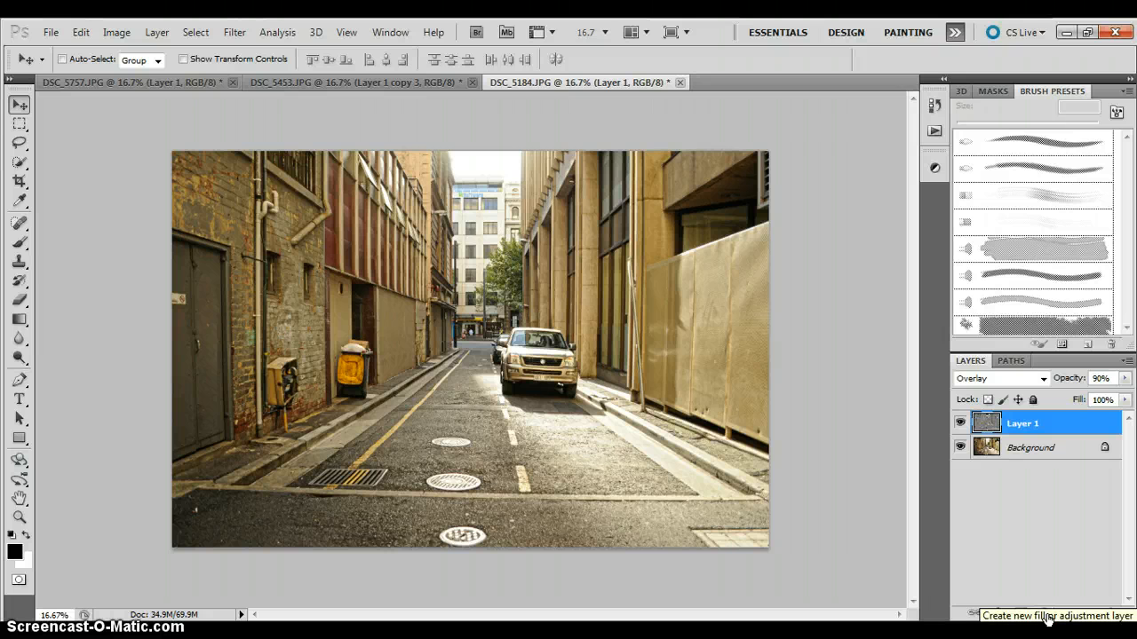
pyautogui.click(1046, 614)
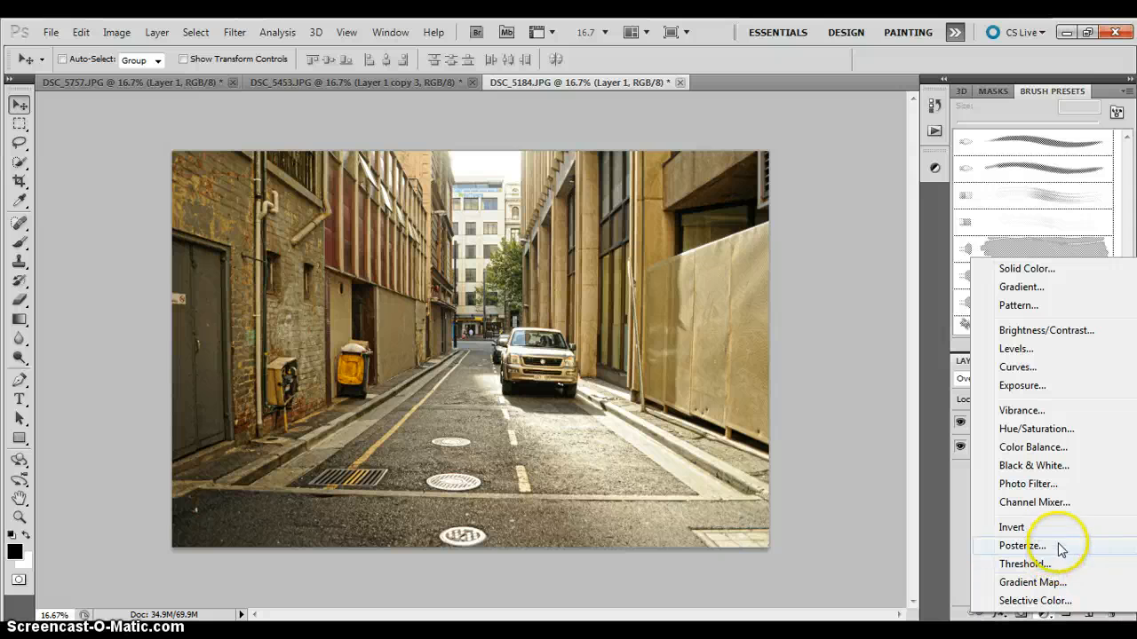
pyautogui.click(1065, 466)
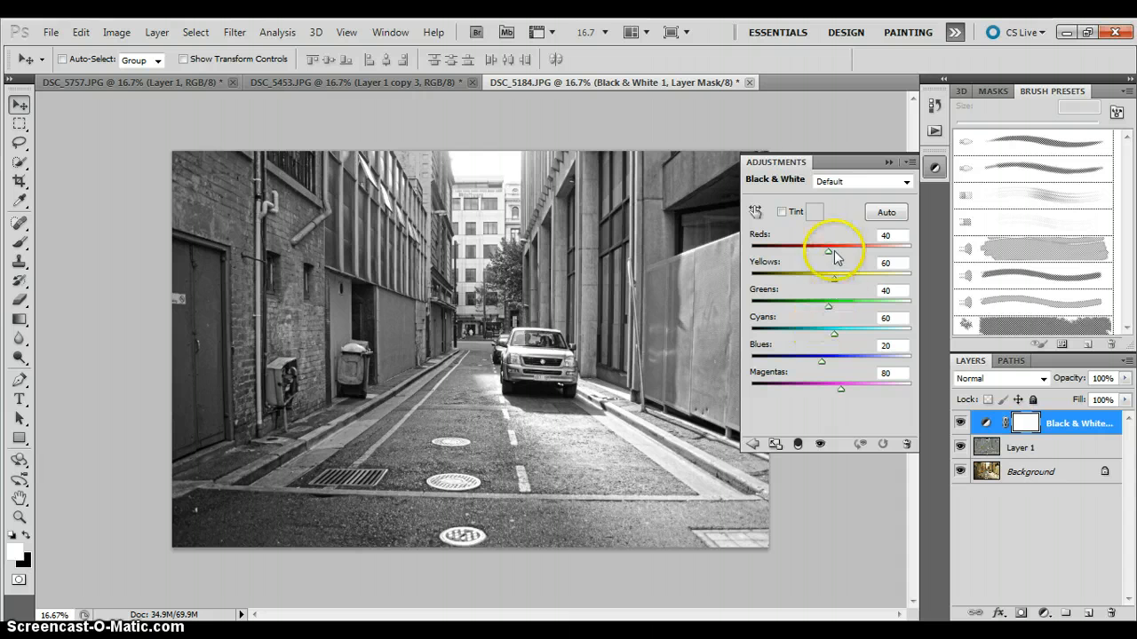
# Try a Reds value of -163 in the Black & White adjustment and set Reds back to 40.
pyautogui.moveTo(828, 252)
pyautogui.mouseDown()
pyautogui.moveTo(711, 255)
pyautogui.moveTo(843, 264)
pyautogui.moveTo(763, 258)
pyautogui.mouseUp()
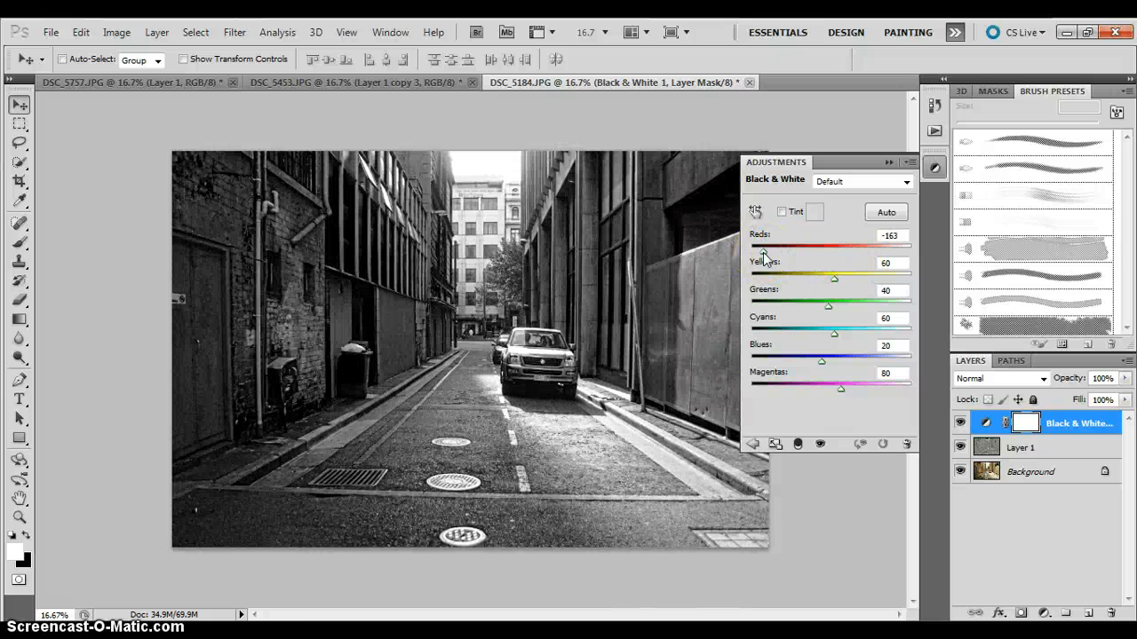
pyautogui.moveTo(764, 257); pyautogui.dragTo(828, 256)
pyautogui.doubleClick(892, 236)
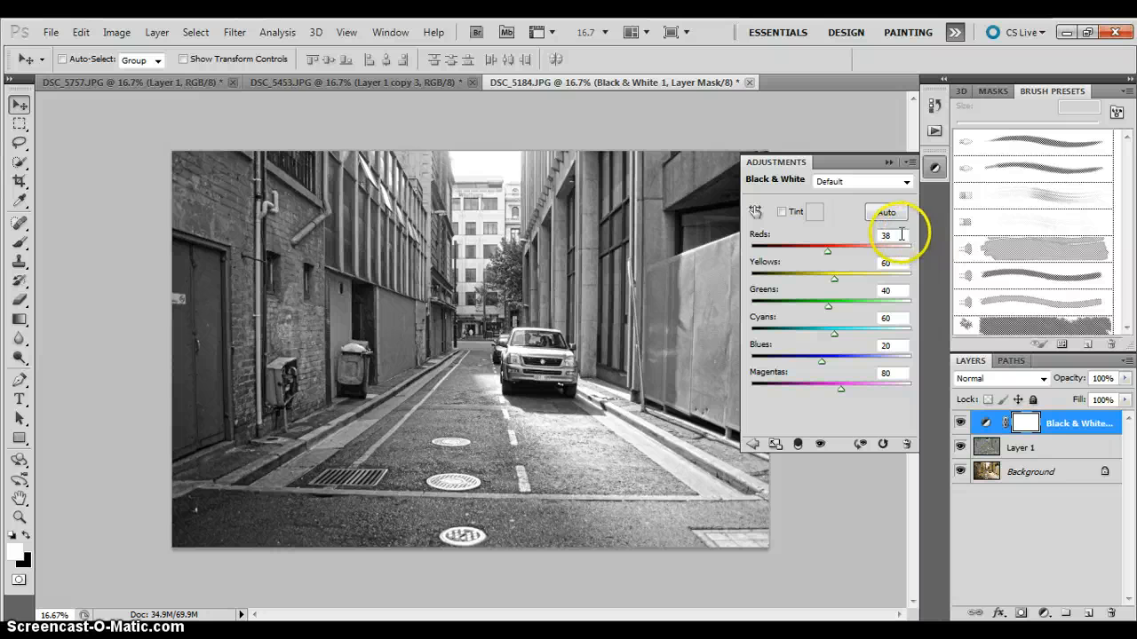
pyautogui.write('40')
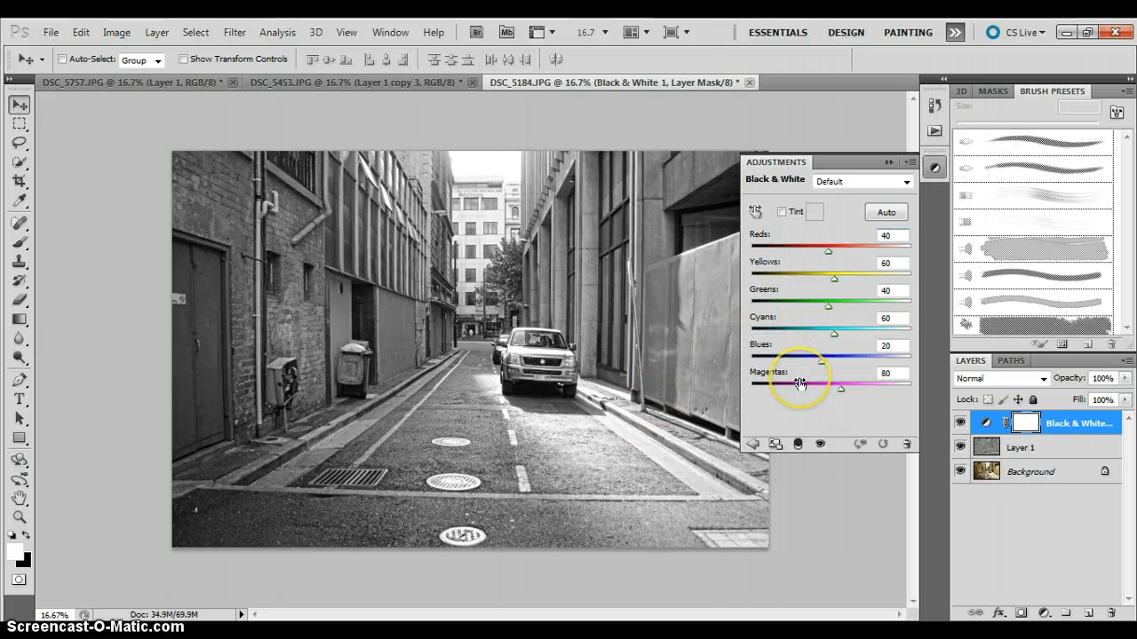
# Apply the automatic colour mix to the Black & White adjustment and collapse its settings.
pyautogui.click(790, 244)
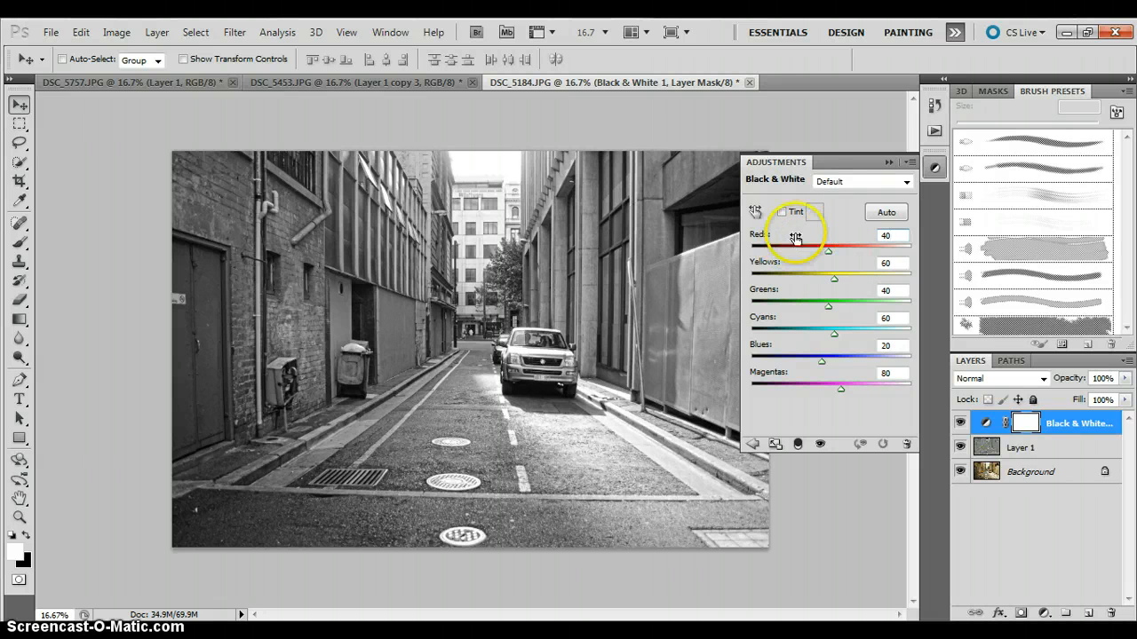
pyautogui.click(886, 216)
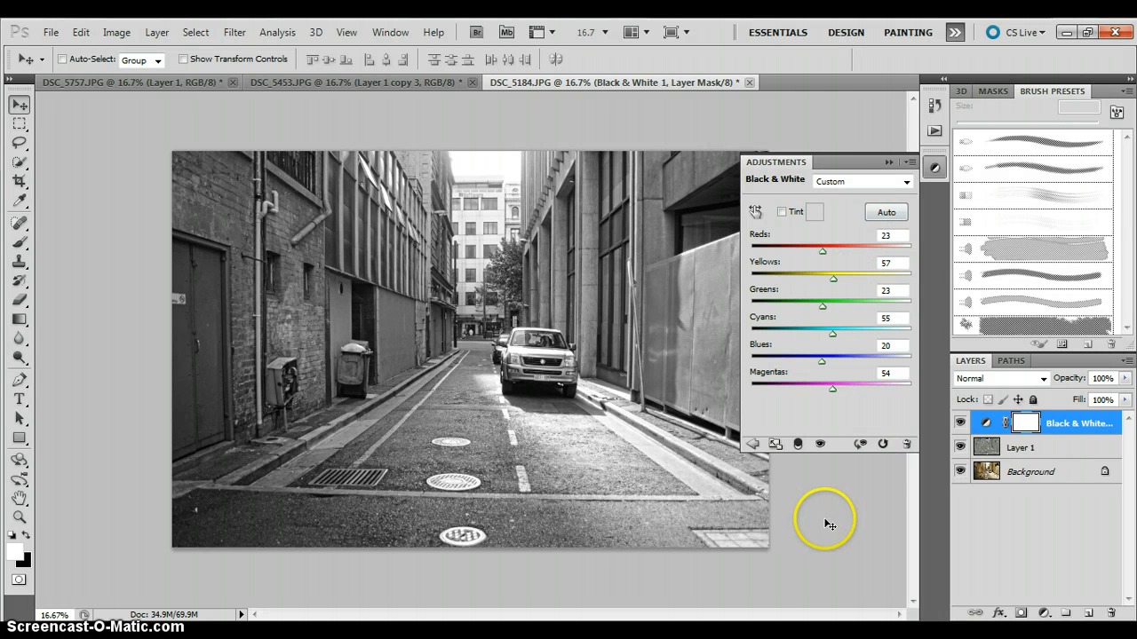
pyautogui.click(888, 162)
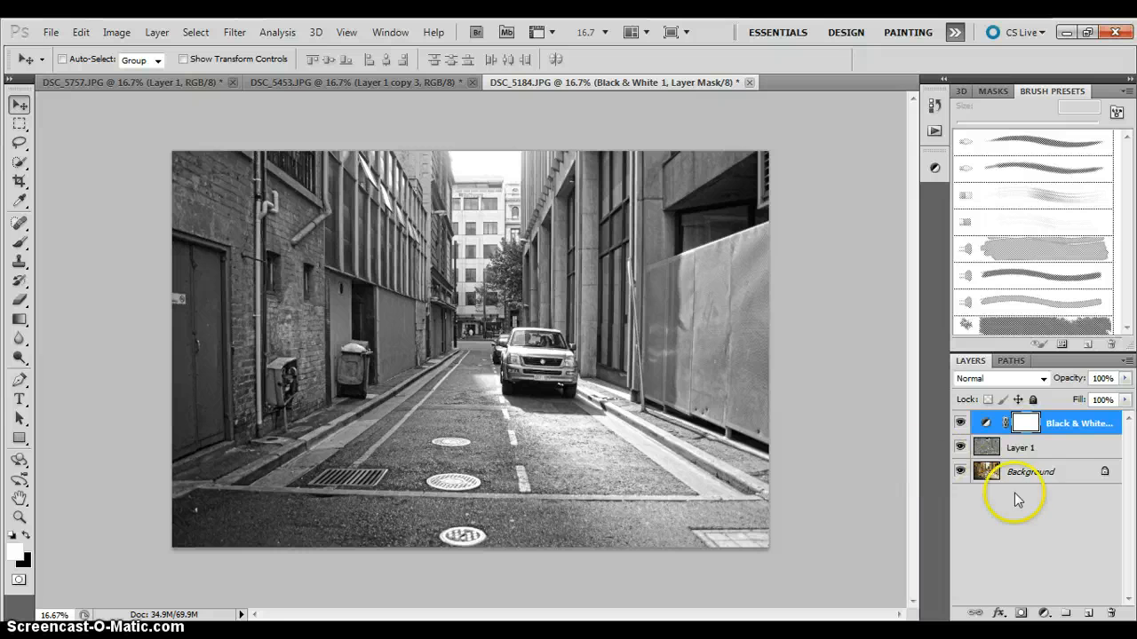
# Raise the opacity of Layer 1 slightly and deselect the layer.
pyautogui.click(1043, 457)
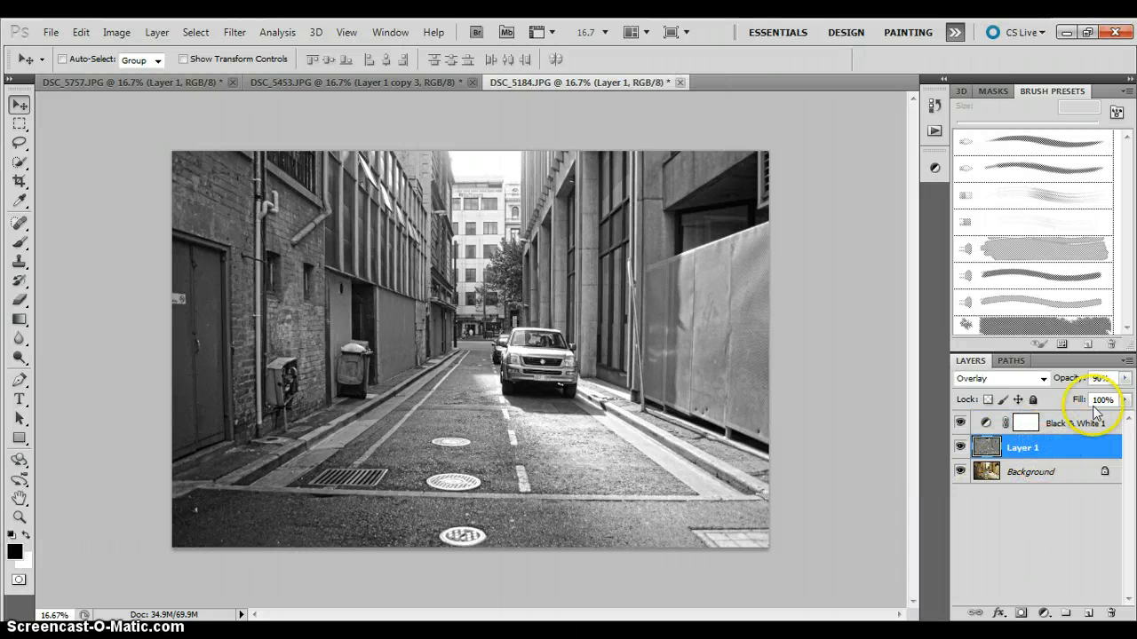
pyautogui.click(1124, 379)
pyautogui.moveTo(1117, 399)
pyautogui.mouseDown()
pyautogui.moveTo(1040, 400)
pyautogui.moveTo(1126, 396)
pyautogui.mouseUp()
pyautogui.click(1000, 534)
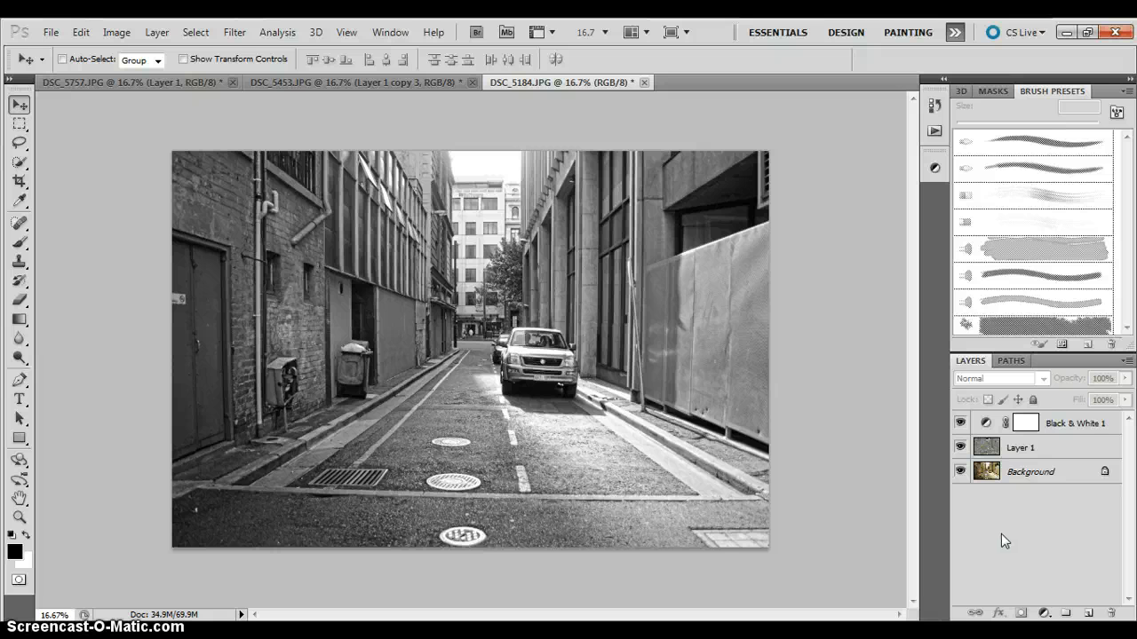
# Try the Overlay, Pin Light and Multiply blend modes on the Black & White 1 layer.
pyautogui.click(1089, 433)
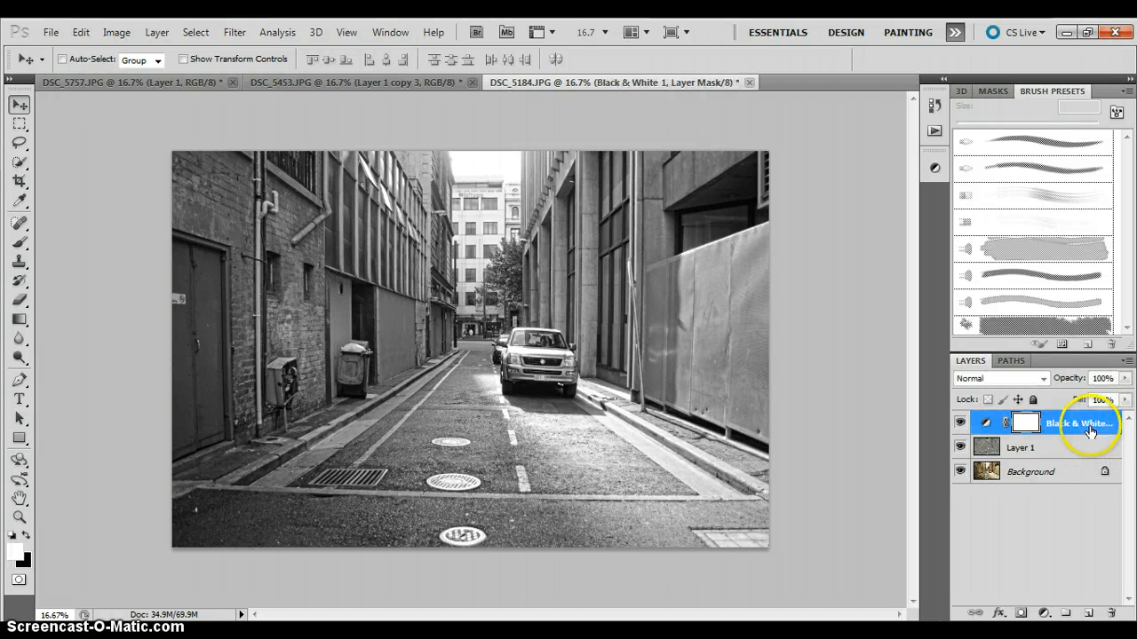
pyautogui.click(1042, 380)
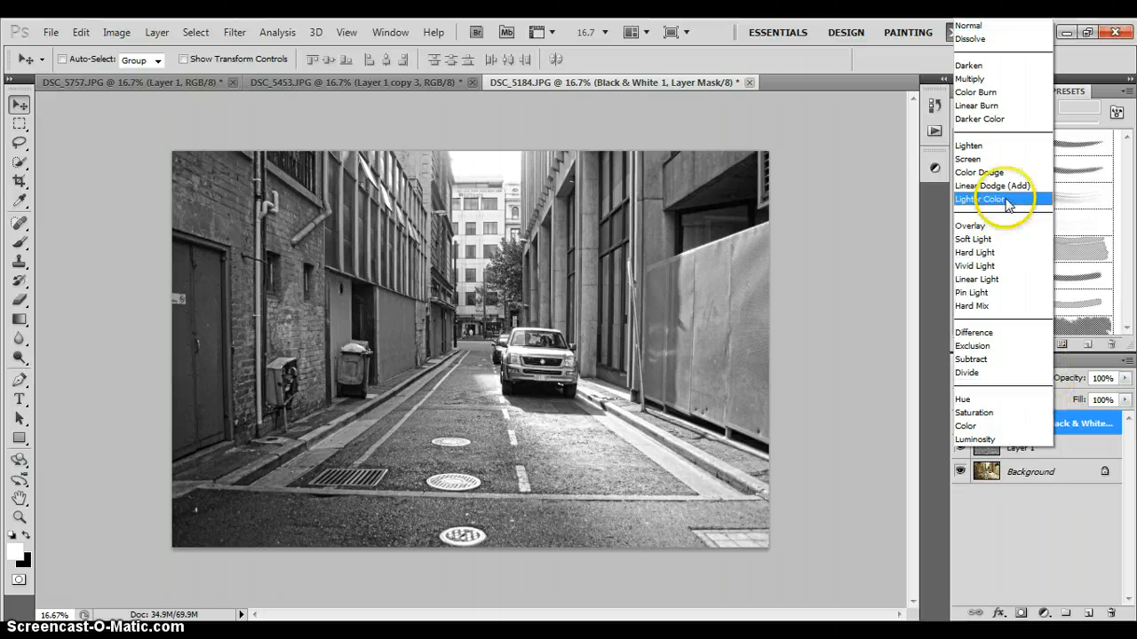
pyautogui.click(1001, 225)
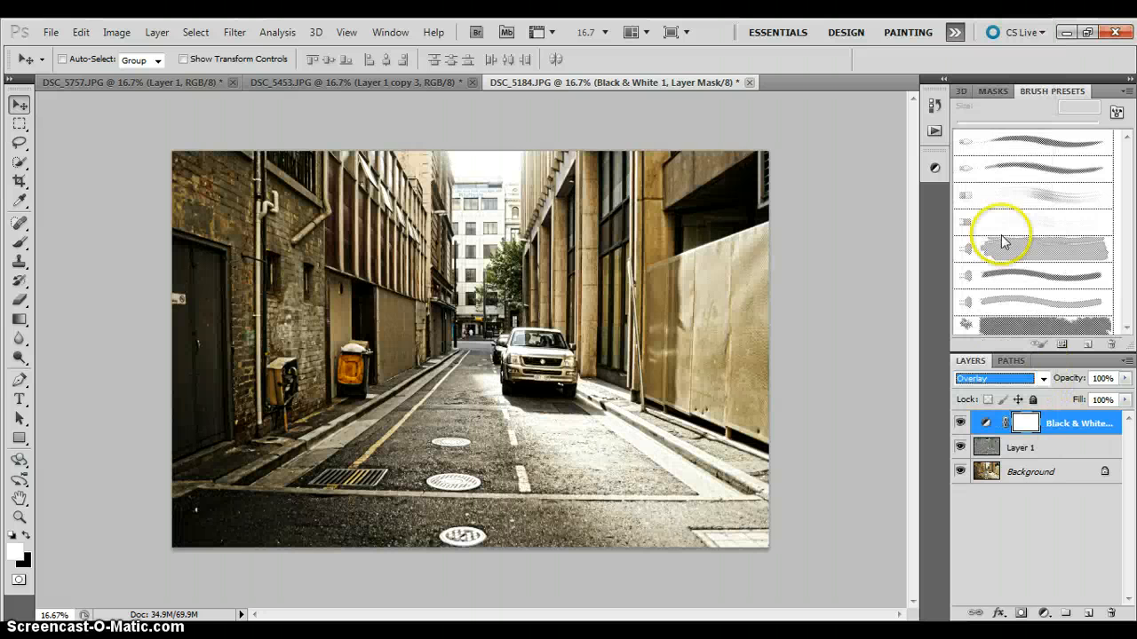
pyautogui.click(1040, 505)
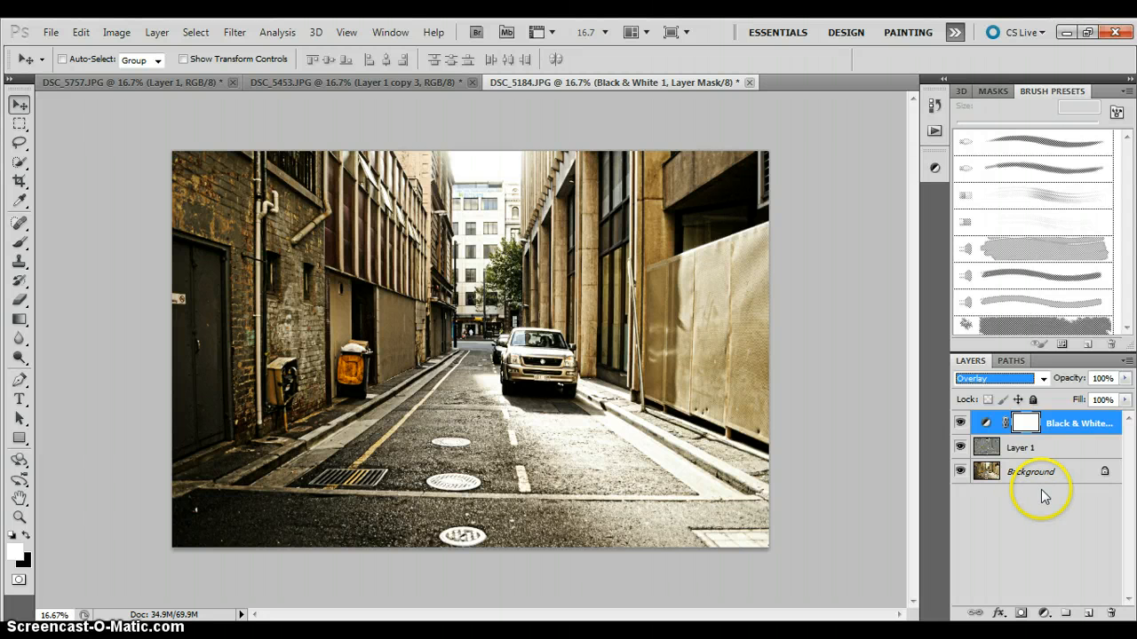
pyautogui.click(1039, 380)
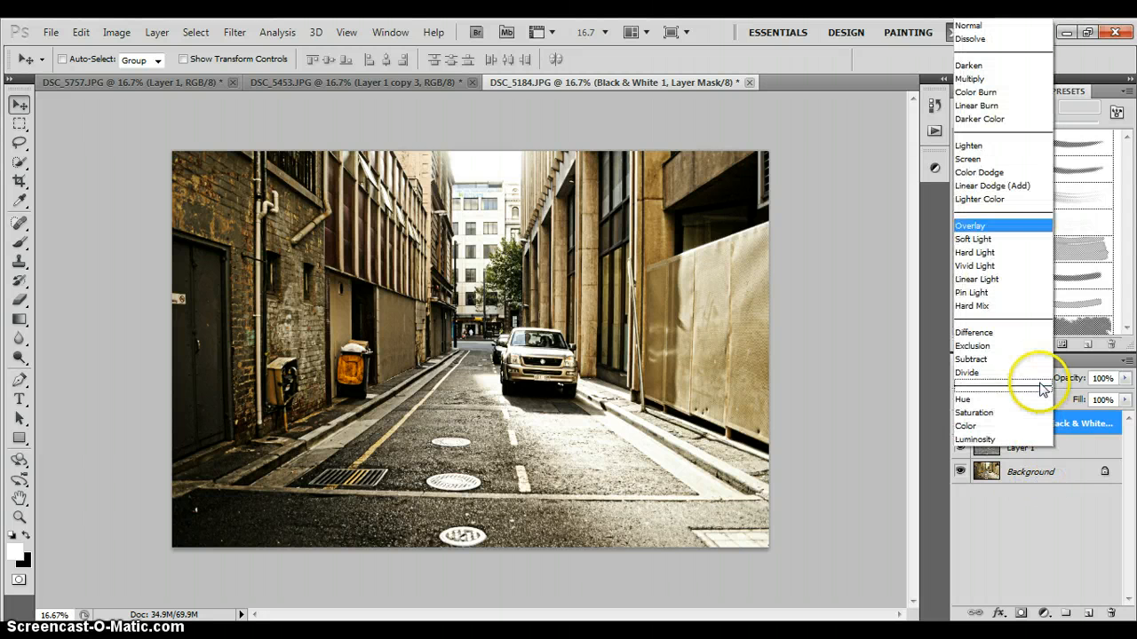
pyautogui.click(1019, 293)
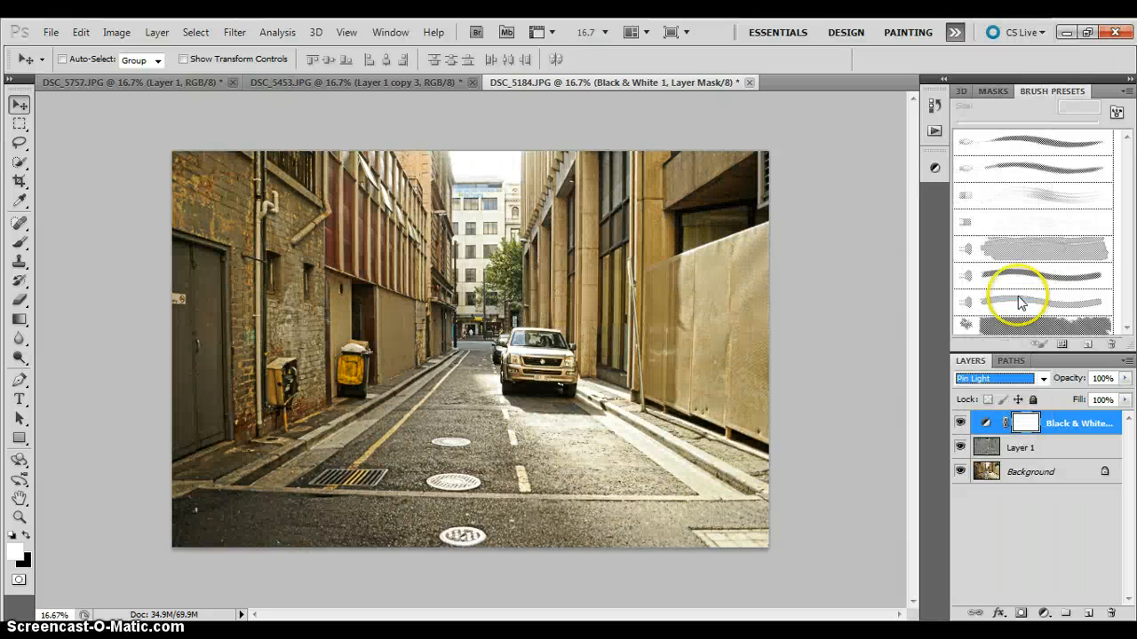
pyautogui.click(1042, 379)
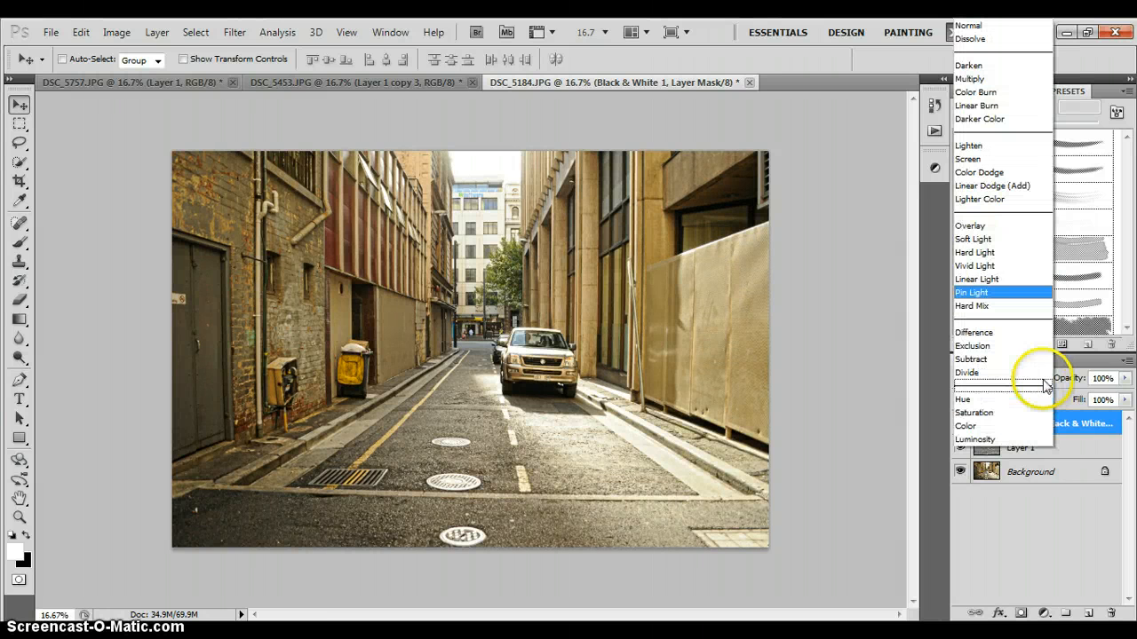
pyautogui.click(993, 80)
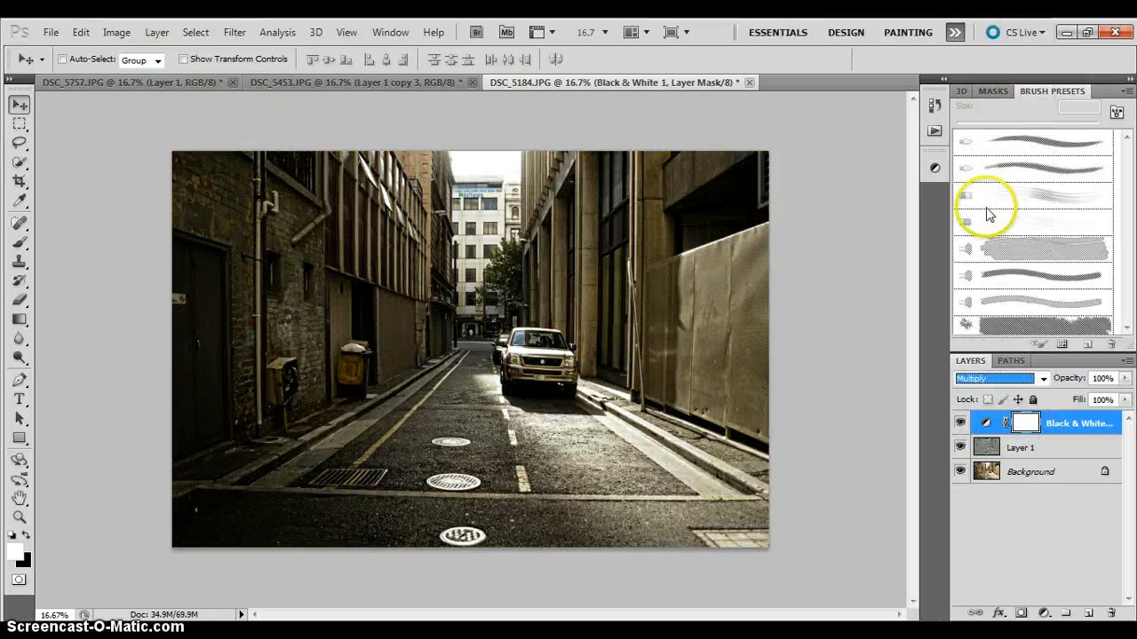
# Try the Saturation and Darken blend modes on the Black & White 1 layer, restore Normal and deselect the layer.
pyautogui.click(1044, 379)
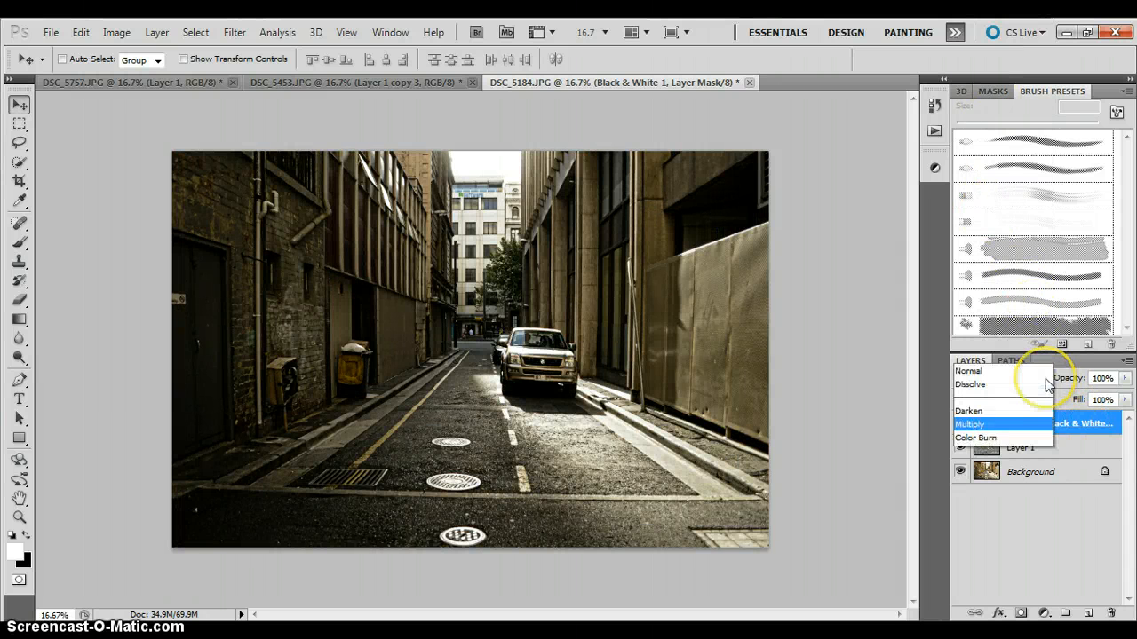
pyautogui.click(1017, 412)
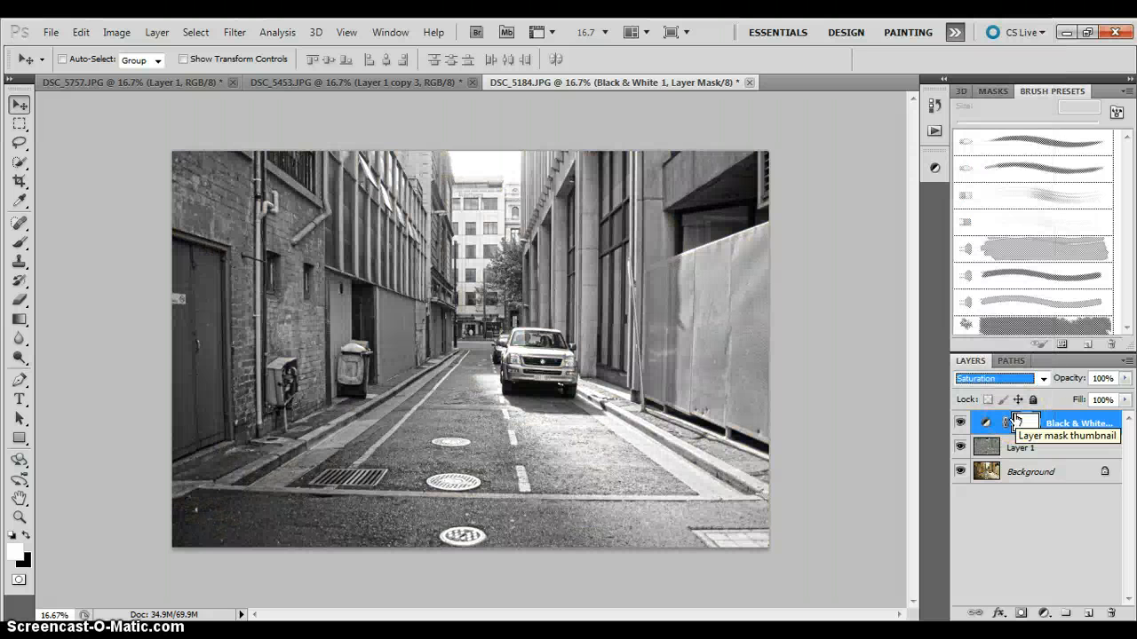
pyautogui.click(1035, 377)
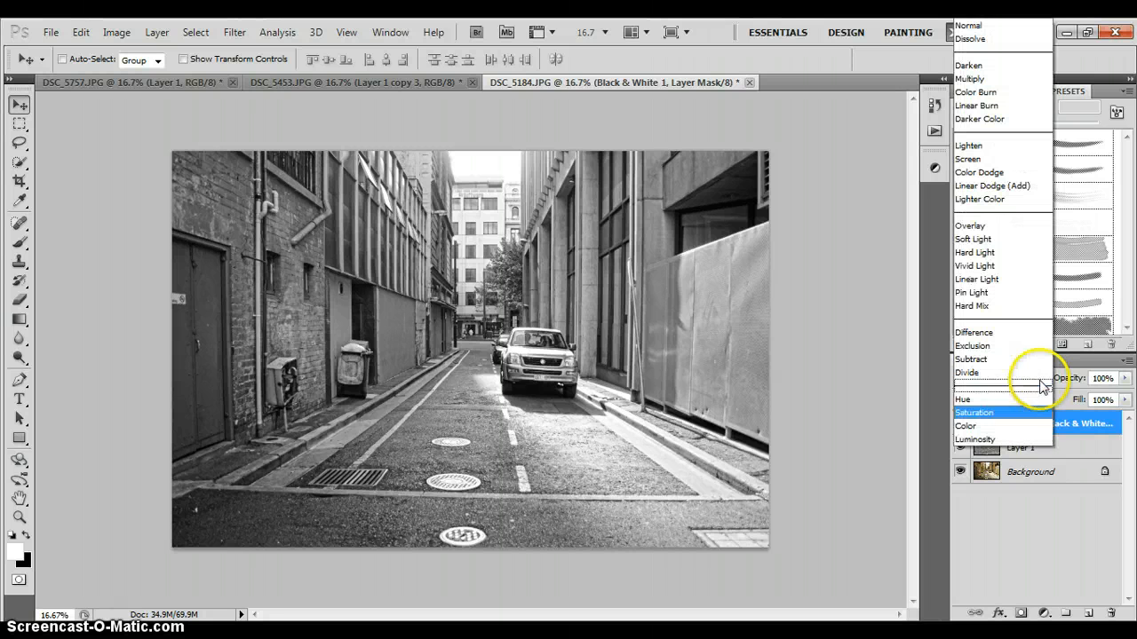
pyautogui.click(993, 74)
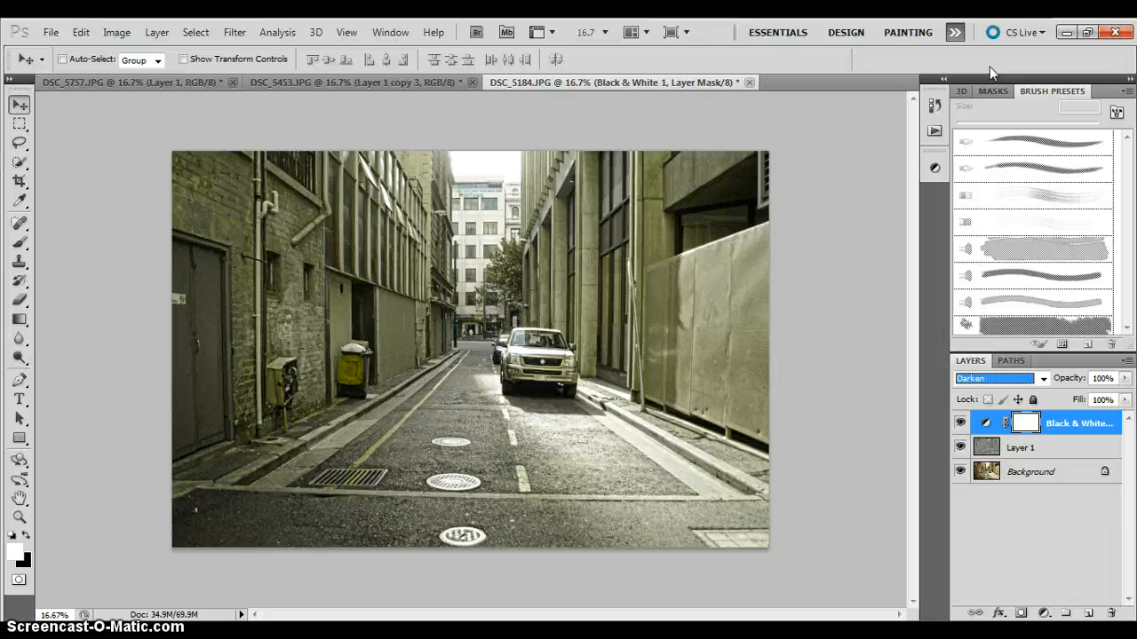
pyautogui.click(1039, 380)
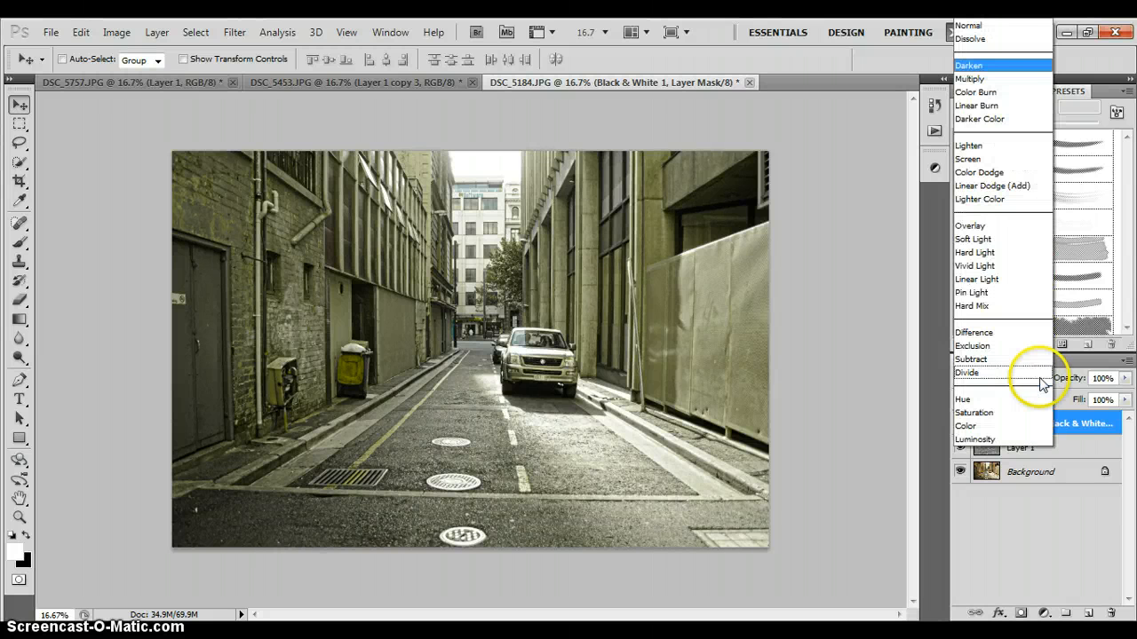
pyautogui.click(1022, 26)
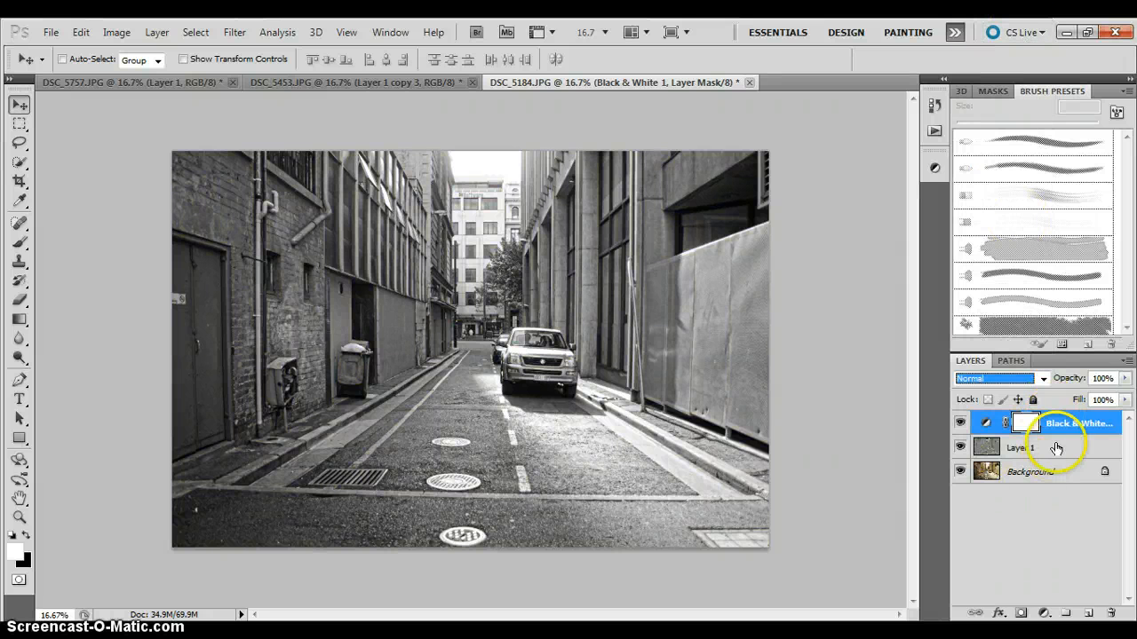
pyautogui.click(1056, 521)
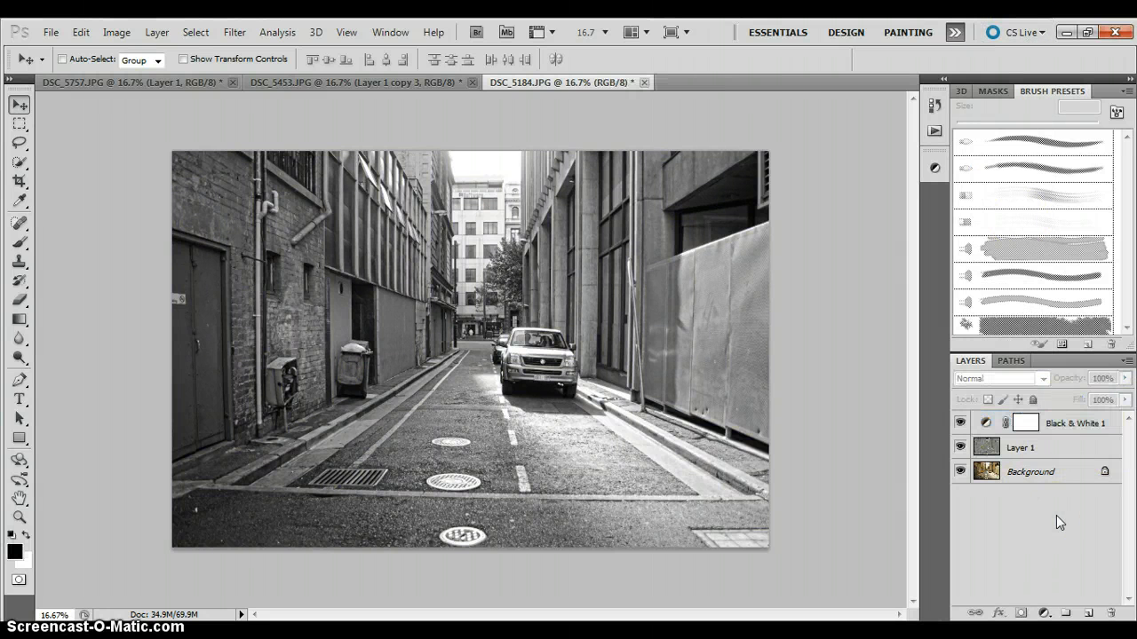